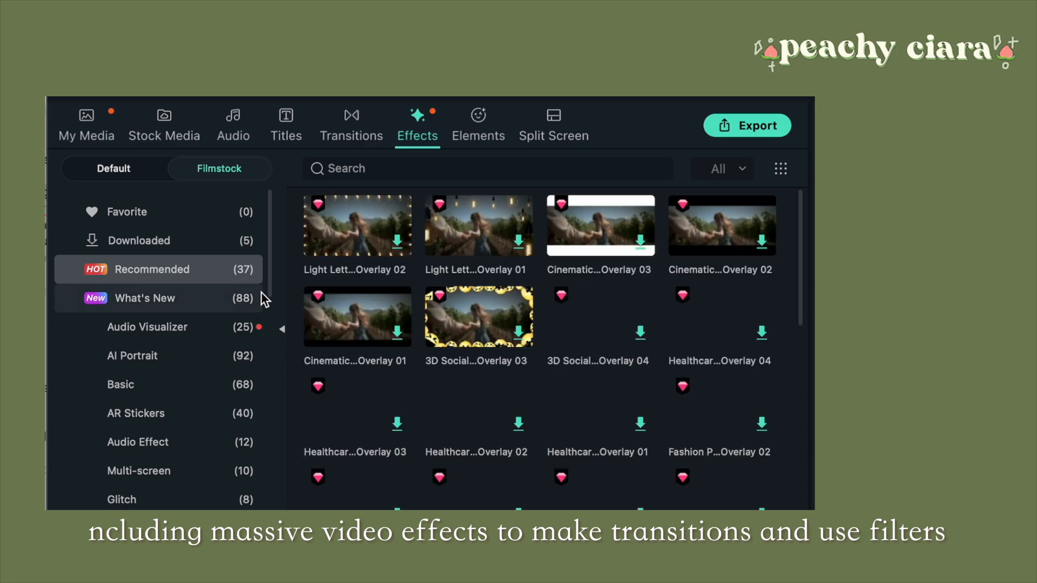
Browse the Filmstock video effects by category
mouse_move(328, 289)
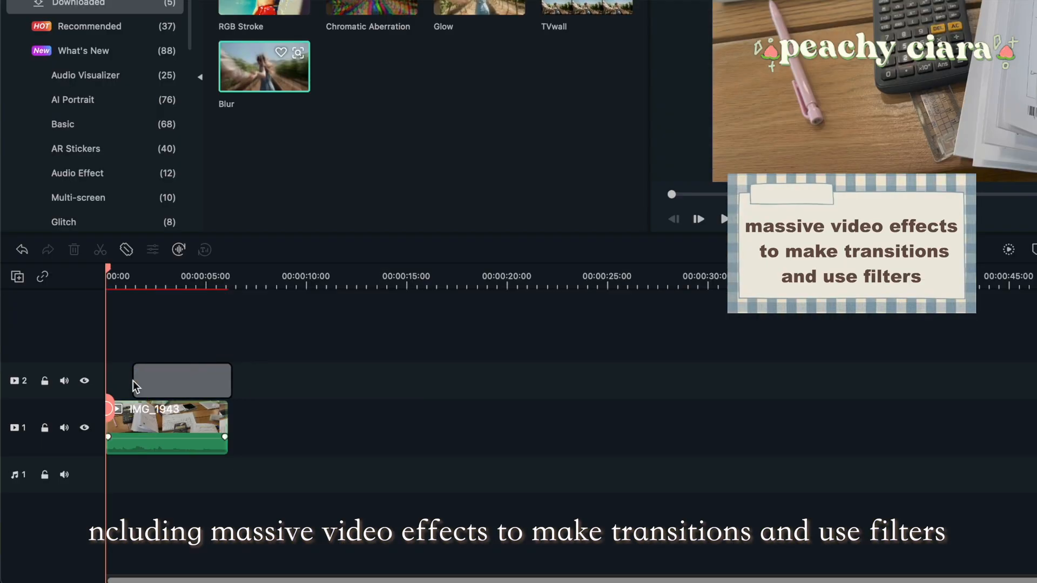
left_click_drag(133, 380, 135, 381)
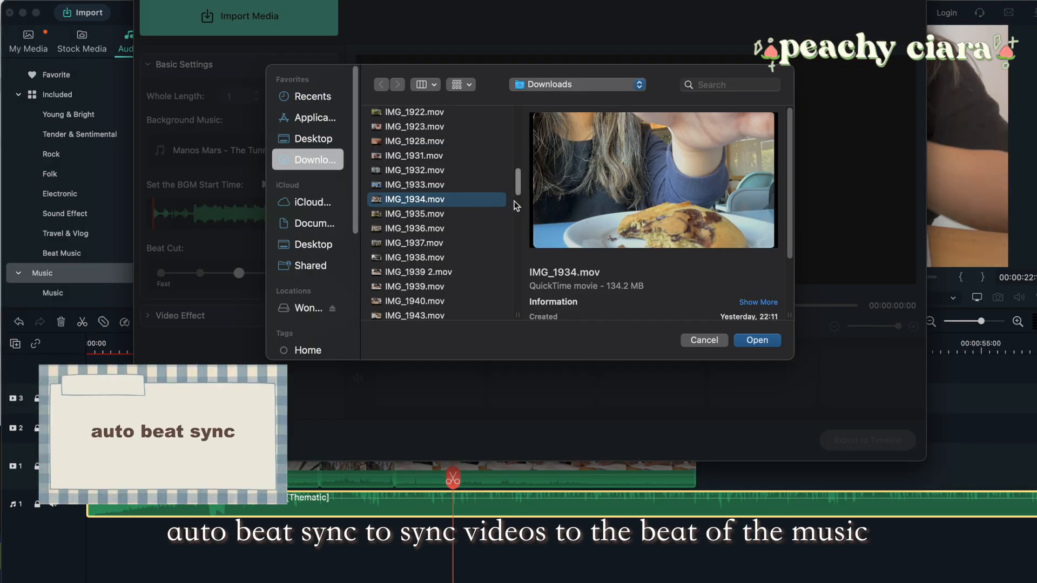
Look through the Downloads clips available for Auto Beat Sync and play the beat-synced preview
scroll(513, 205, "down", 5)
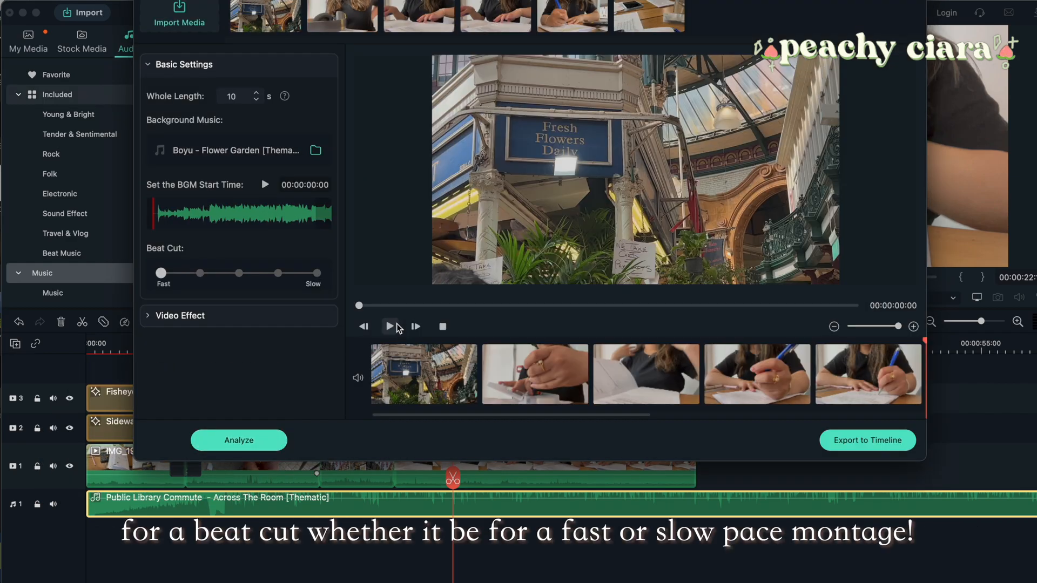
left_click(391, 326)
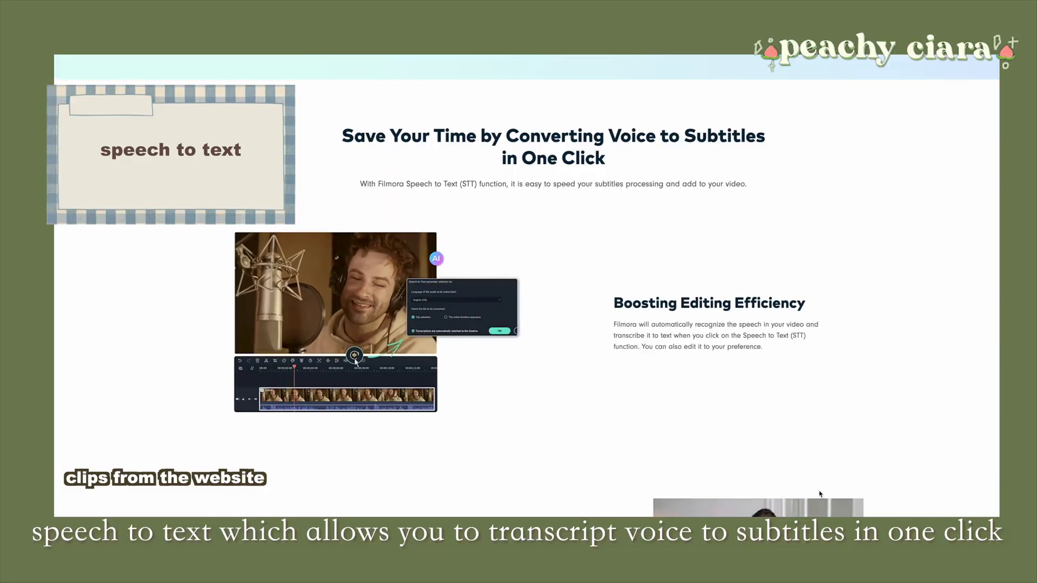
Read through the Filmora Speech to Text feature page
scroll(820, 494, "down", 8)
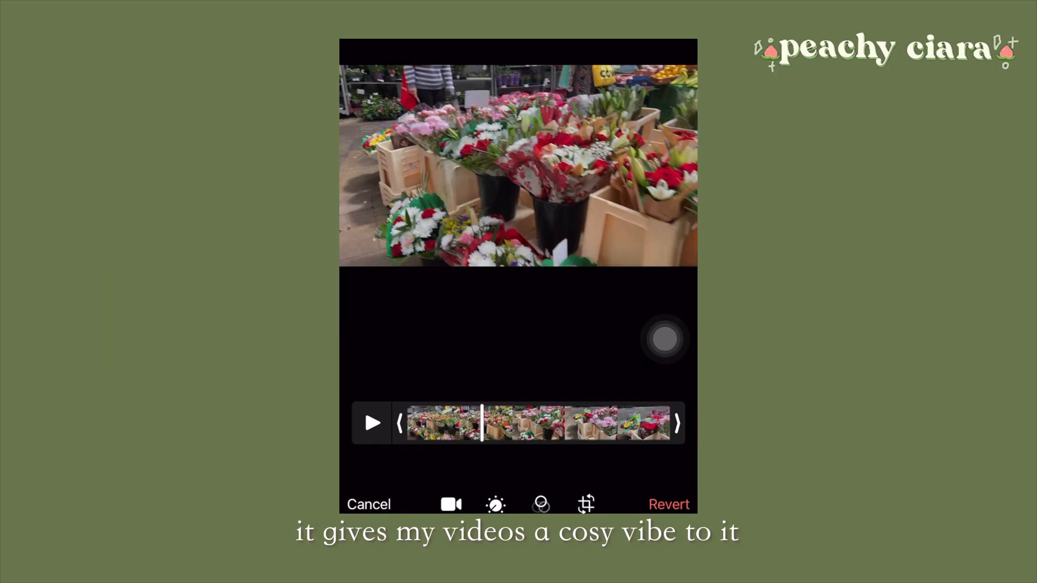
Scrub to an early point in the flower market clip and compare the adjusted picture with the original
left_click_drag(481, 423, 465, 423)
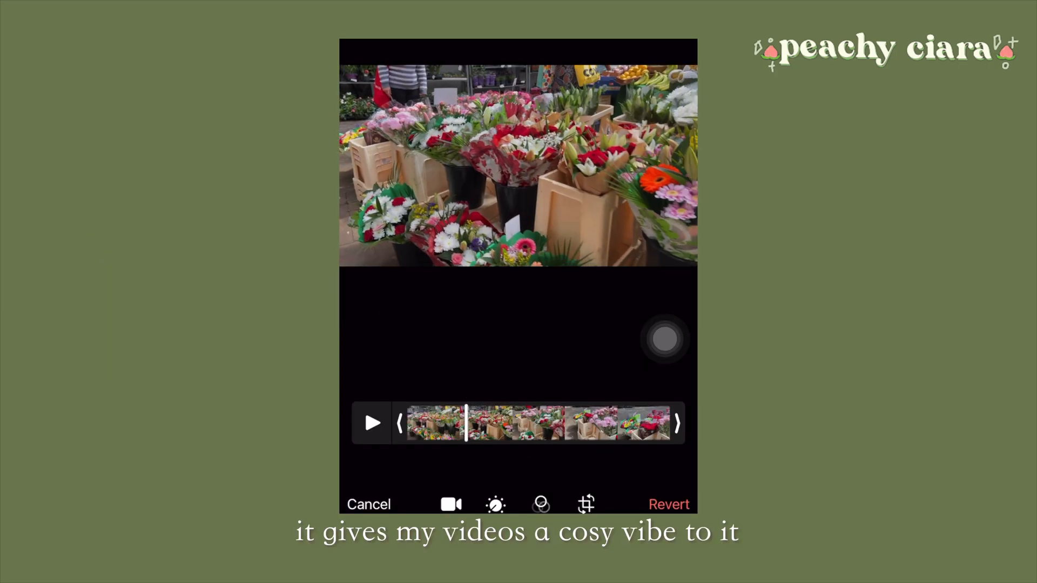
left_click(519, 165)
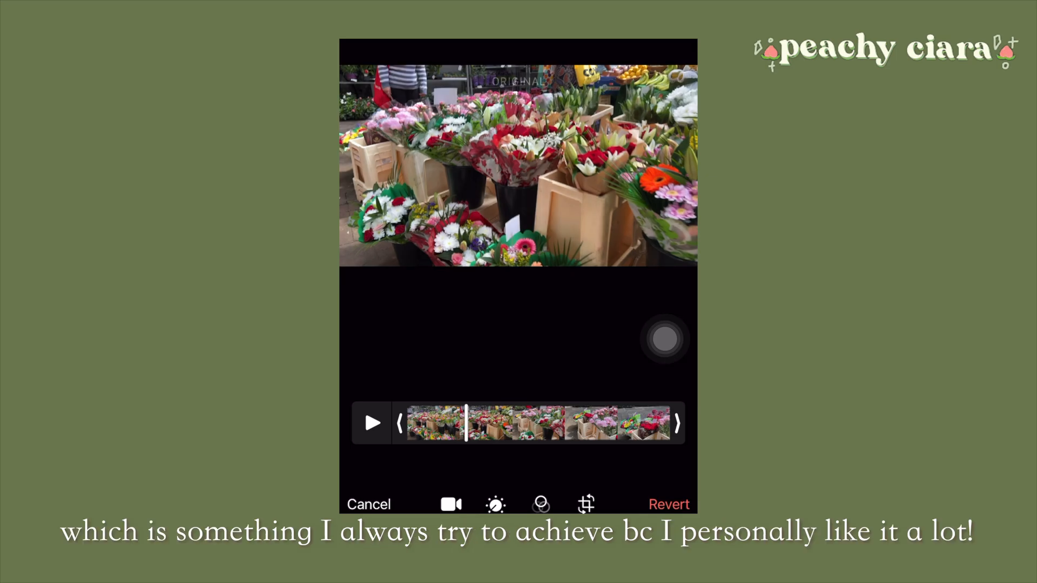
left_click(518, 165)
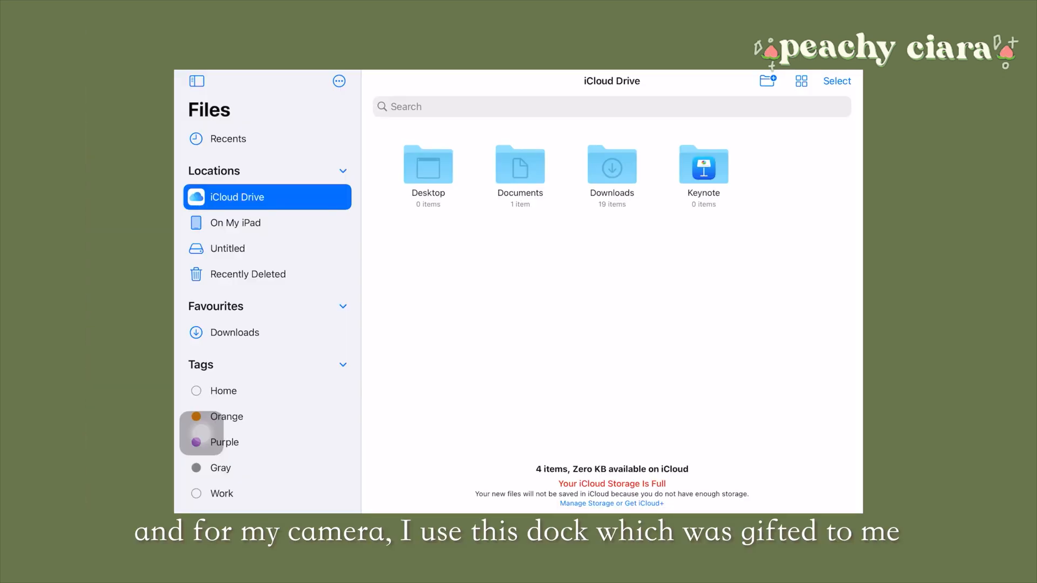
In the iPad Files app, open DCIM/100_FUJI on the Untitled drive and share clips DSCF0388 to DSCF0392
left_click(235, 223)
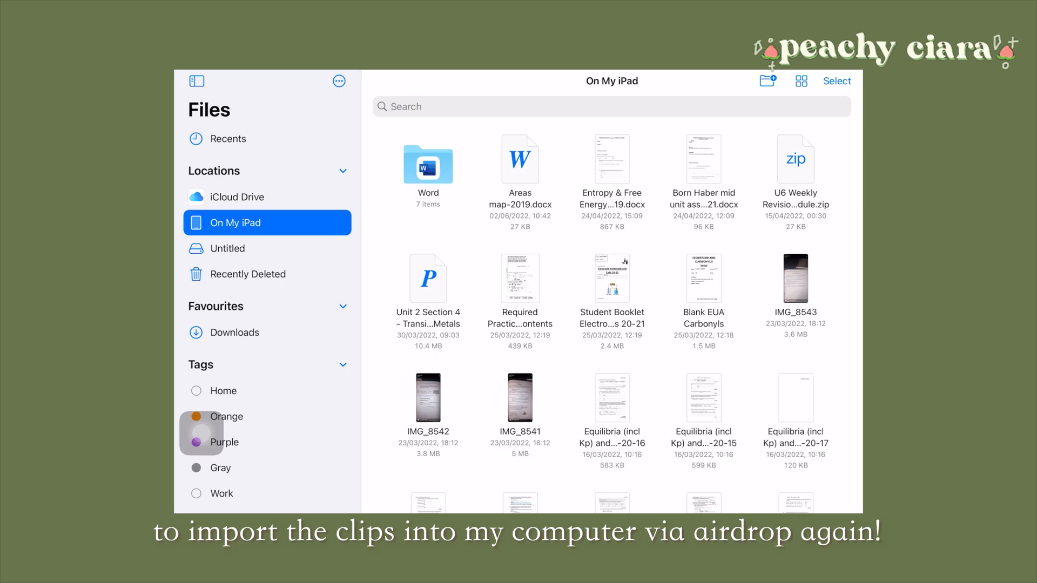
left_click(248, 274)
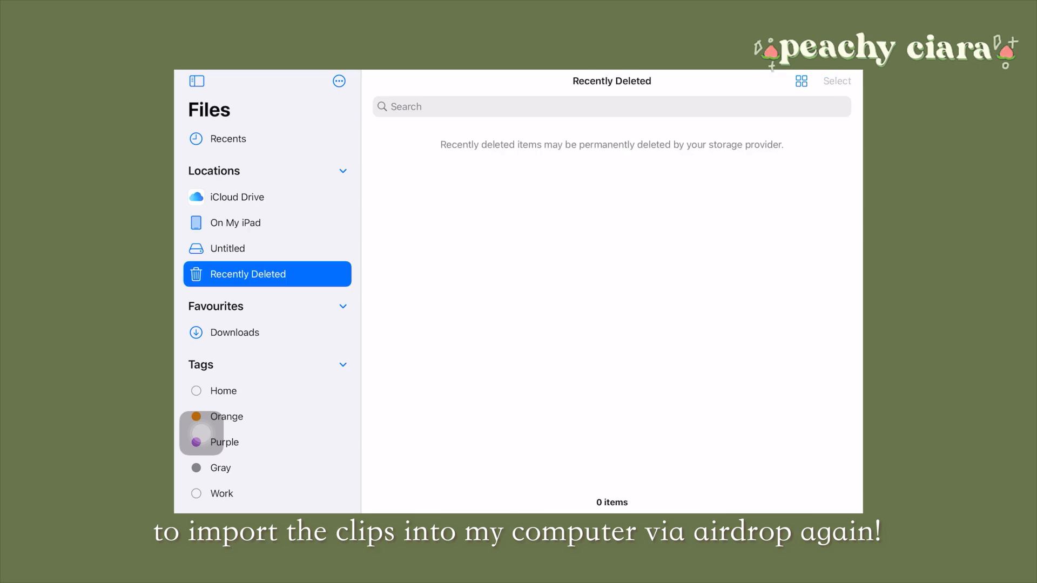
left_click(227, 248)
left_click(427, 165)
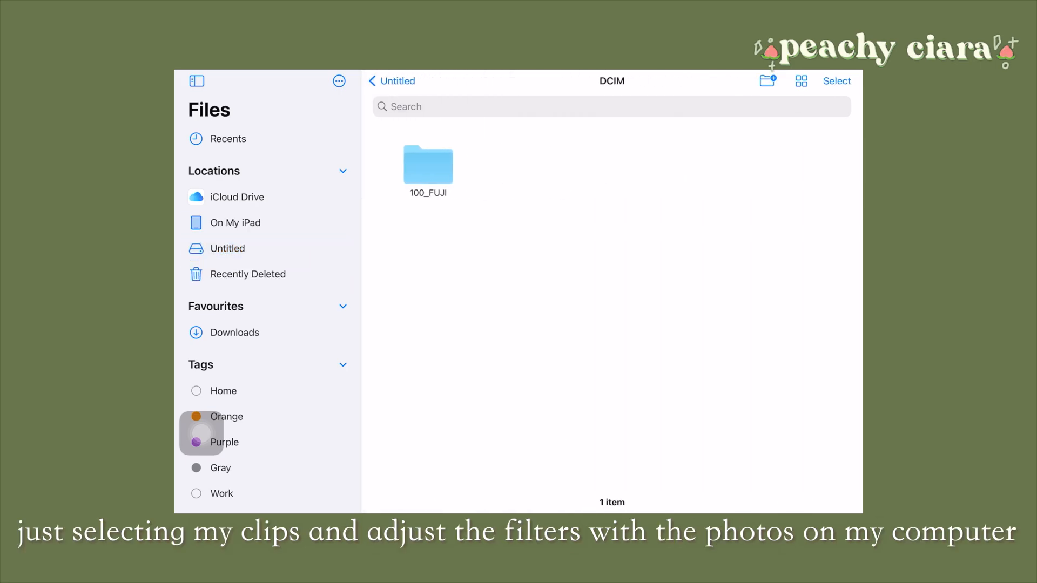
left_click(428, 164)
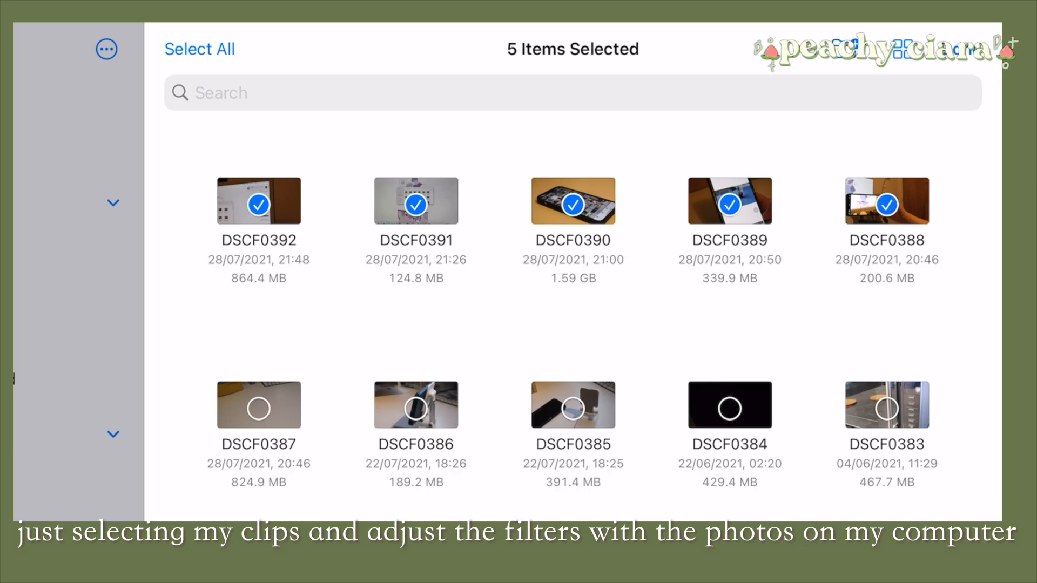
left_click(184, 519)
left_click(47, 320)
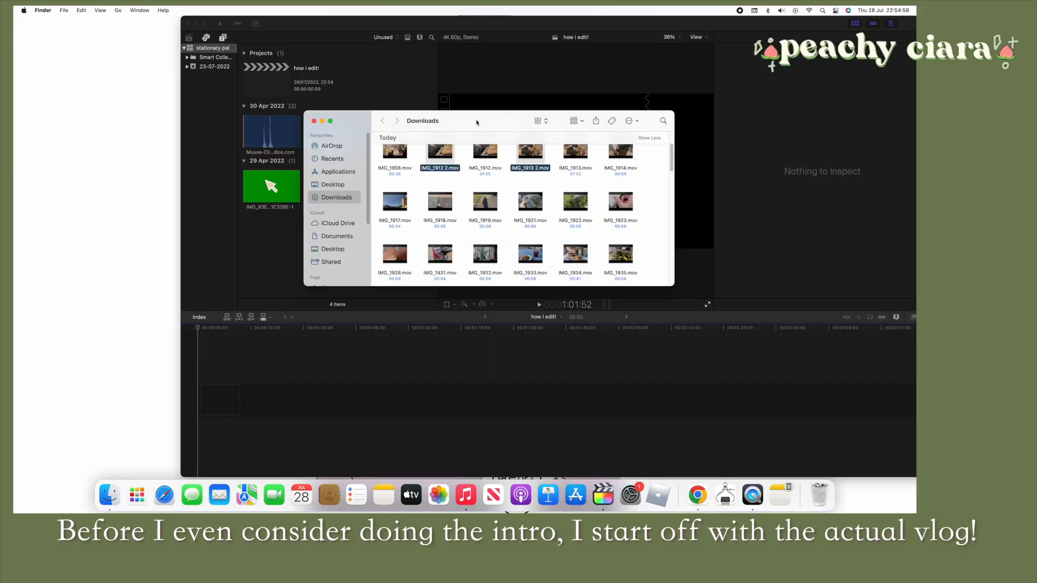
Add IMG_1907 and IMG_1908 from the Downloads folder to the Final Cut Pro timeline, one directly after the other
left_click_drag(475, 121, 178, 15)
scroll(175, 86, "up", 3)
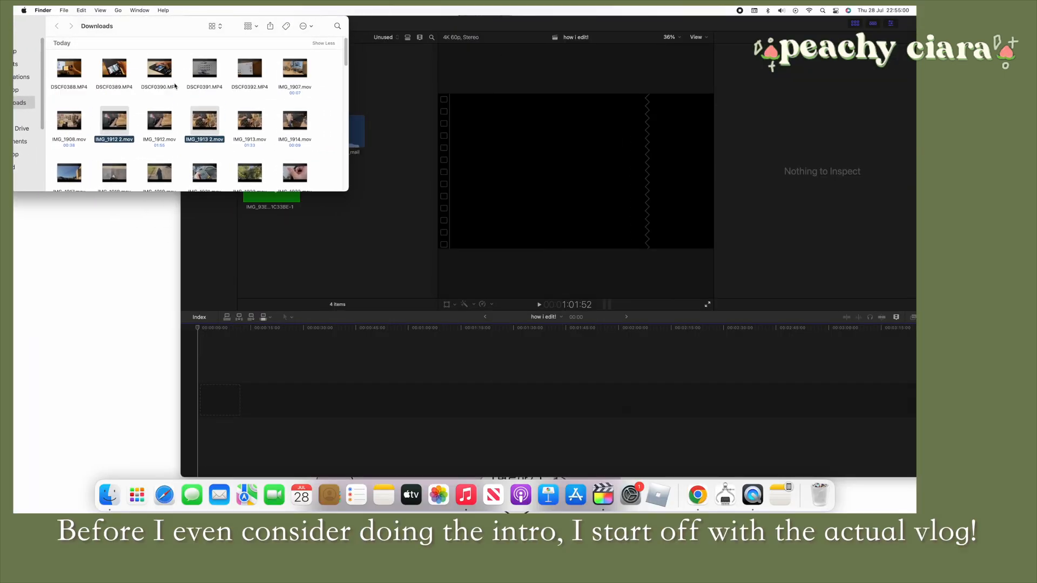
scroll(189, 84, "down", 3)
left_click_drag(295, 55, 305, 377)
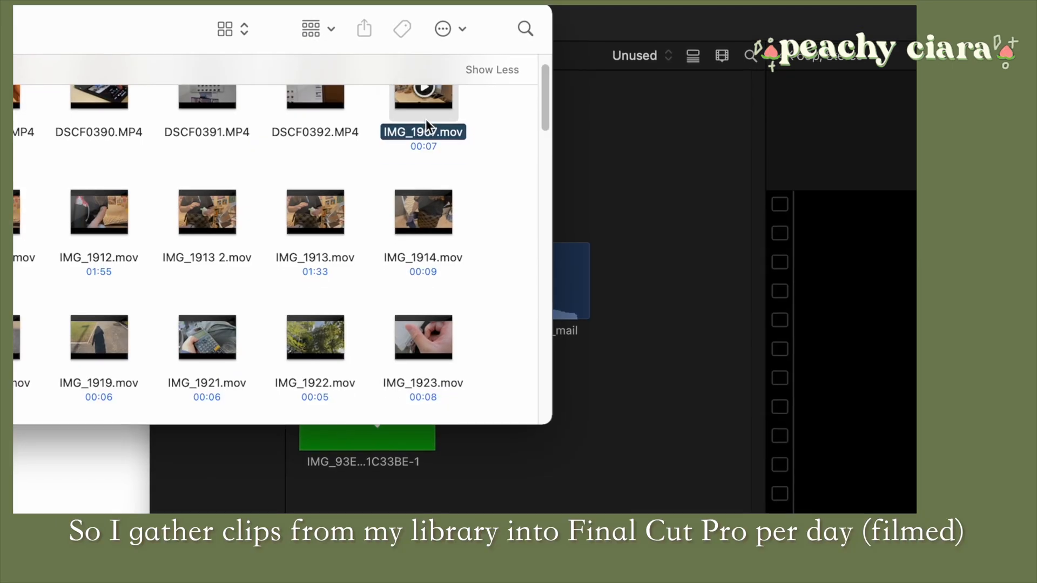
left_click_drag(420, 490, 394, 494)
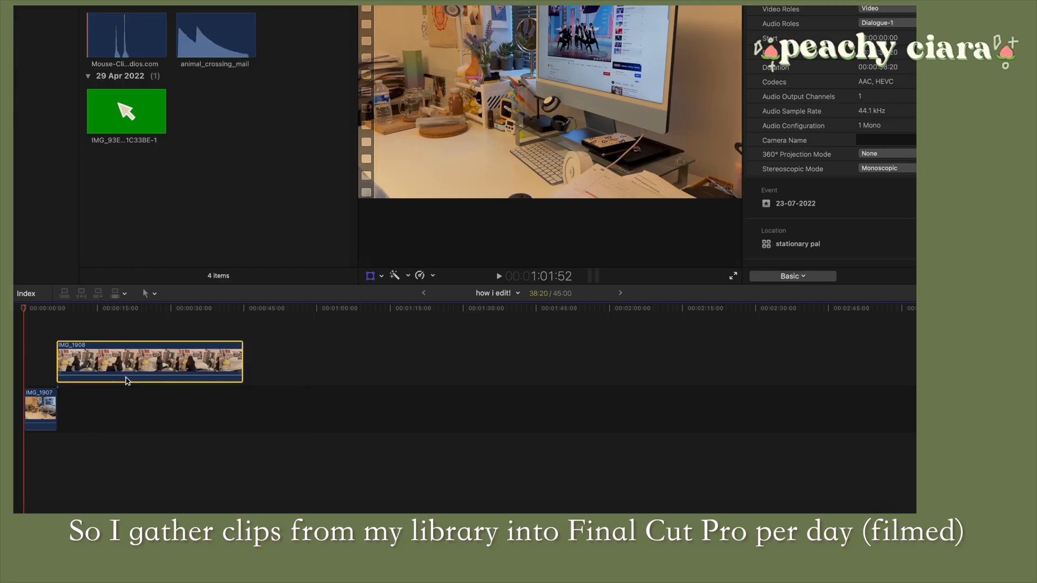
left_click_drag(209, 537, 402, 540)
Crop the IMG_1908 clip inward from the lower-left corner of its frame
left_click(163, 412)
left_click(382, 276)
left_click(402, 290)
left_click(541, 253)
left_click_drag(358, 232, 157, 232)
left_click_drag(158, 254, 221, 218)
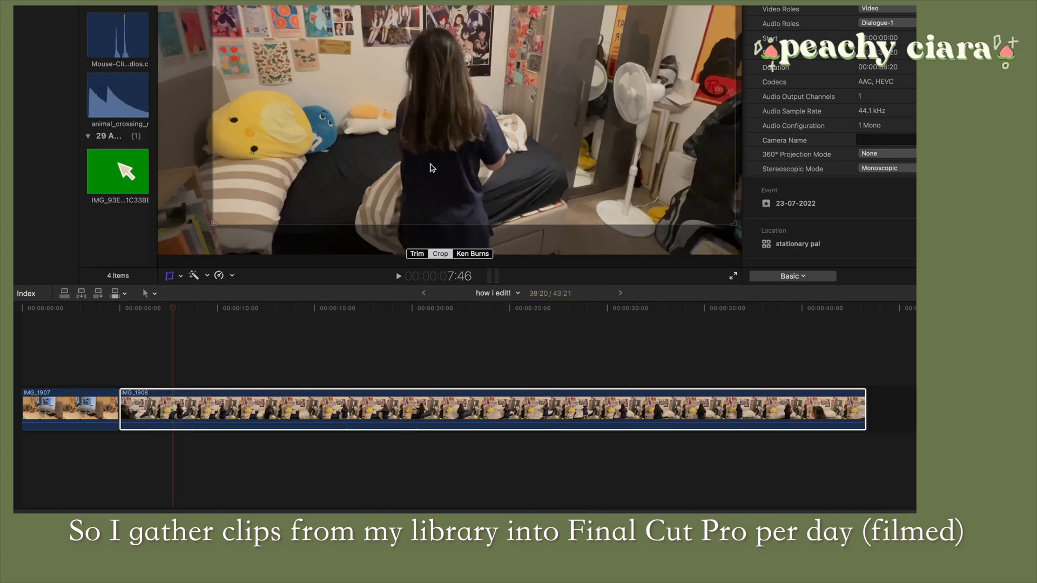
Split the IMG_1908 clip at two points near its beginning with the Blade tool
key("b")
left_click(193, 409)
left_click(260, 410)
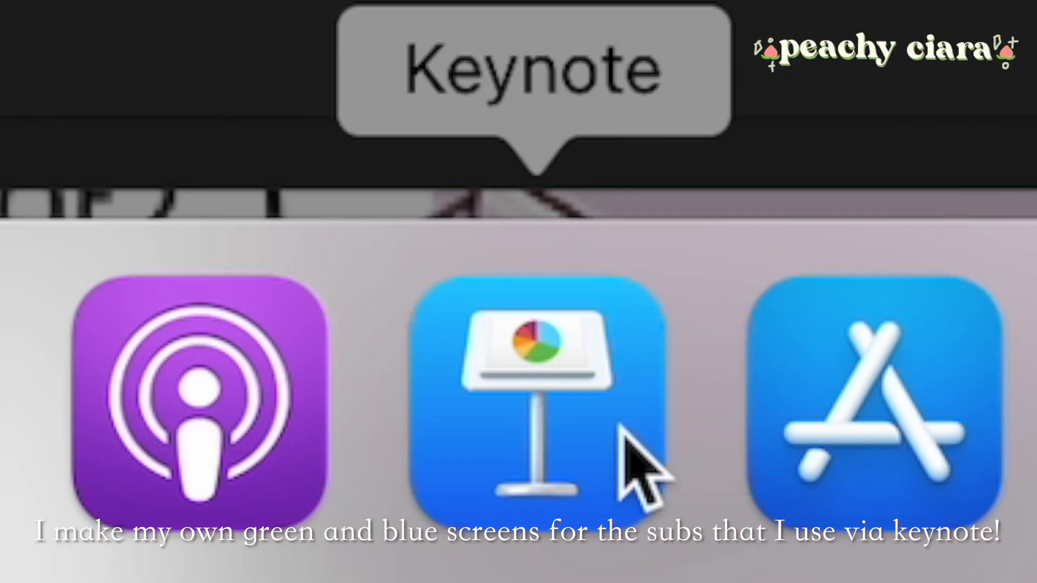
left_click(612, 495)
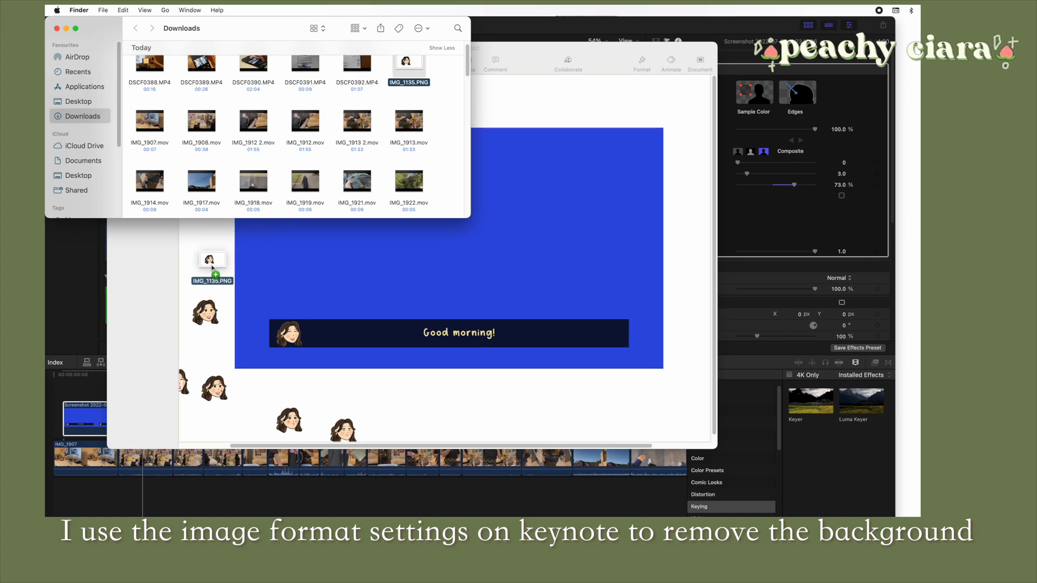
Place IMG_1135.PNG on the blue Keynote slide and make its white background transparent with Instant Alpha
left_click_drag(212, 267, 211, 269)
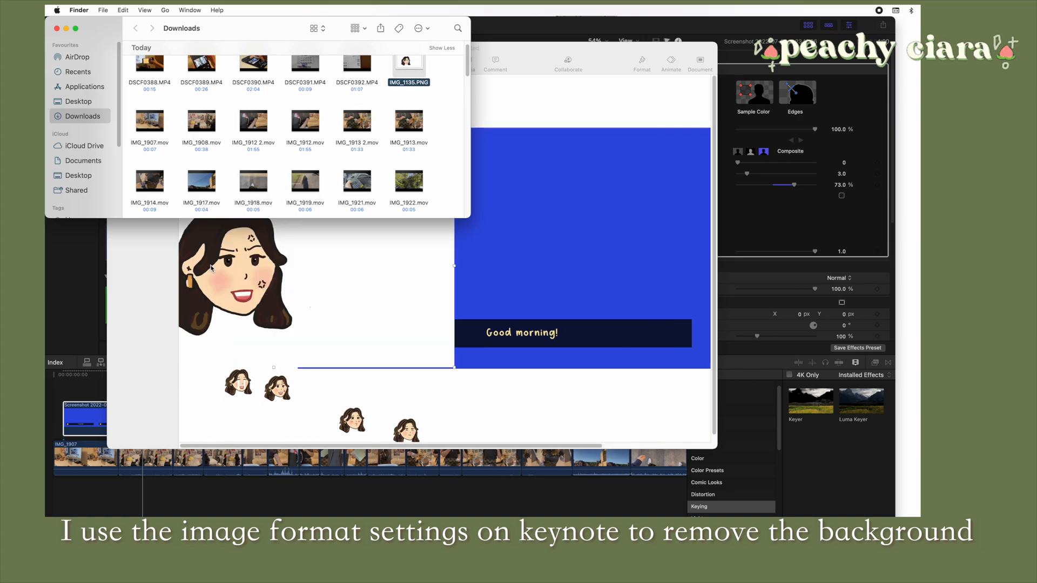
left_click(540, 97)
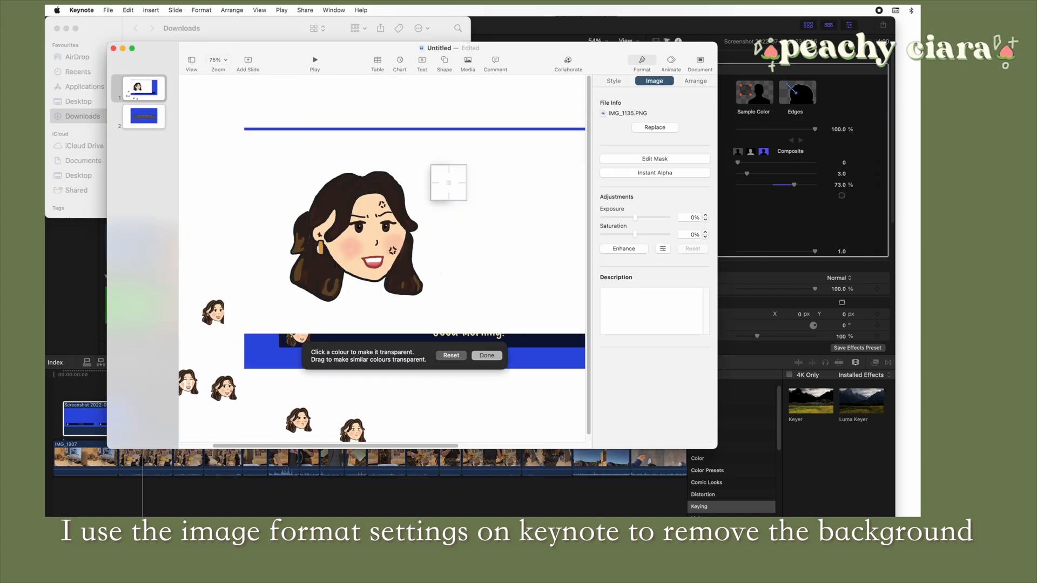
mouse_move(446, 180)
left_mouse_down()
mouse_move(454, 190)
mouse_move(450, 182)
left_mouse_up()
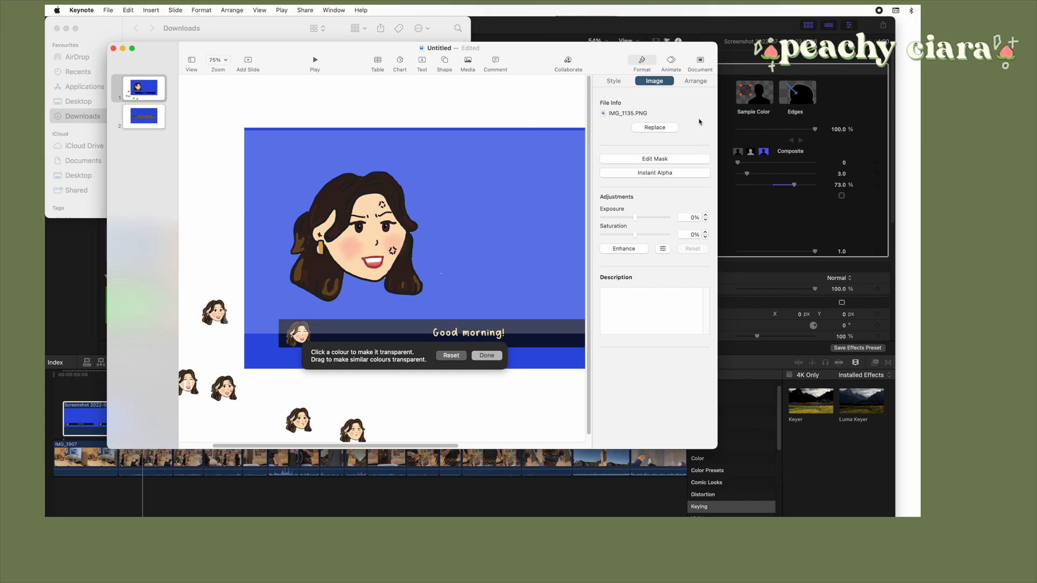
left_click(648, 67)
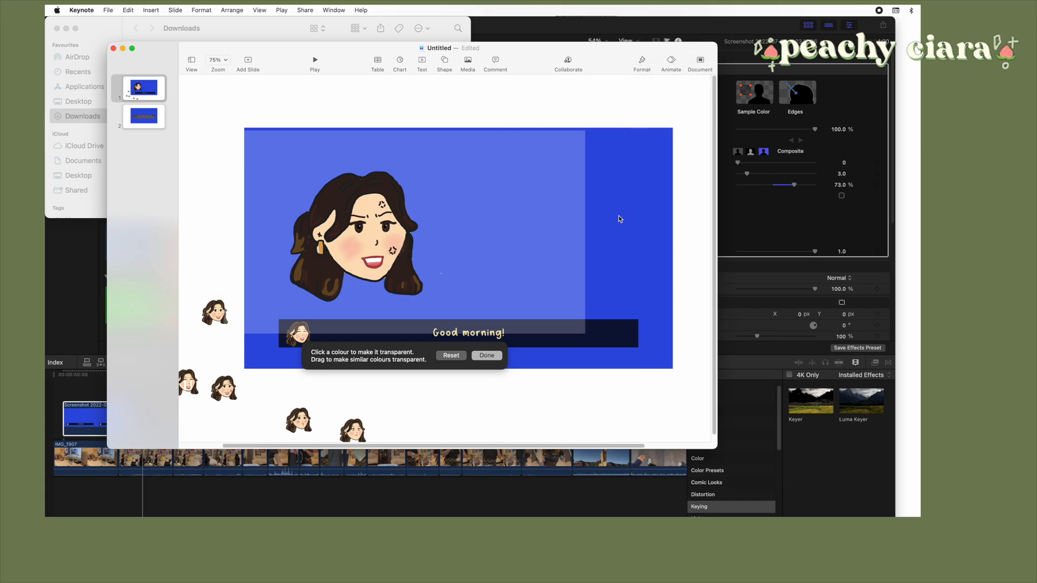
left_click(476, 356)
Shrink the face cutout to about 110 by 94 pt and reposition it on the blue slide
left_click_drag(403, 273, 485, 269)
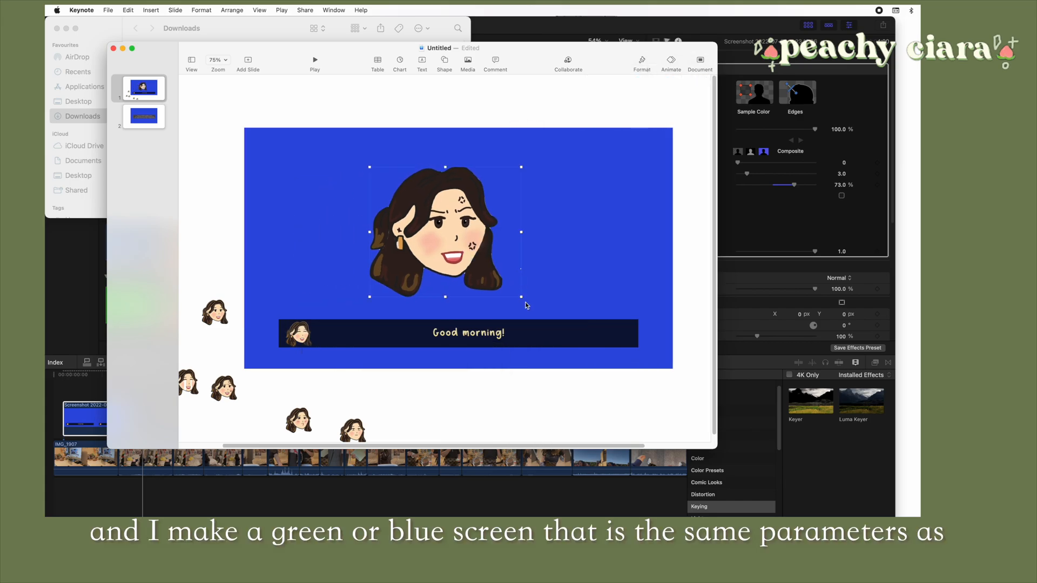
left_click_drag(522, 298, 493, 272)
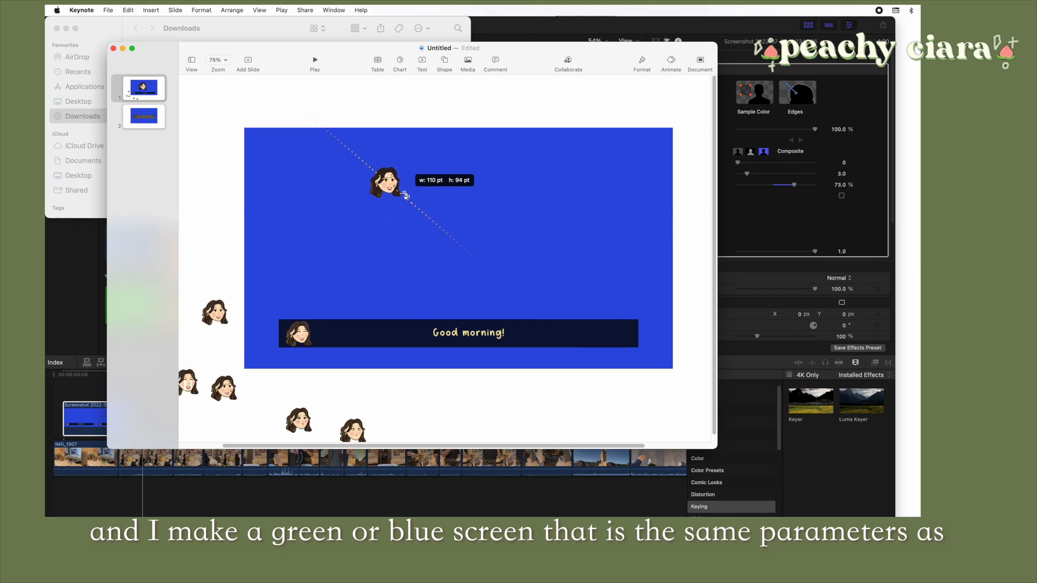
left_click_drag(370, 188, 379, 202)
key("super+z")
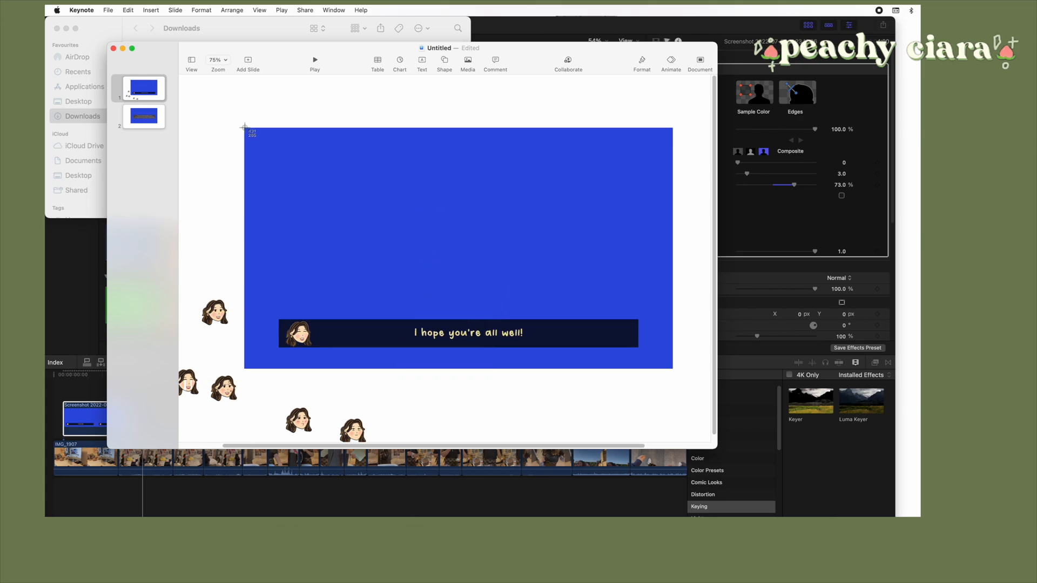
Capture the blue subtitle slide reading "I hope you're all well!" and place the screenshot after the first subtitle clip in Final Cut Pro
left_click_drag(244, 128, 672, 370)
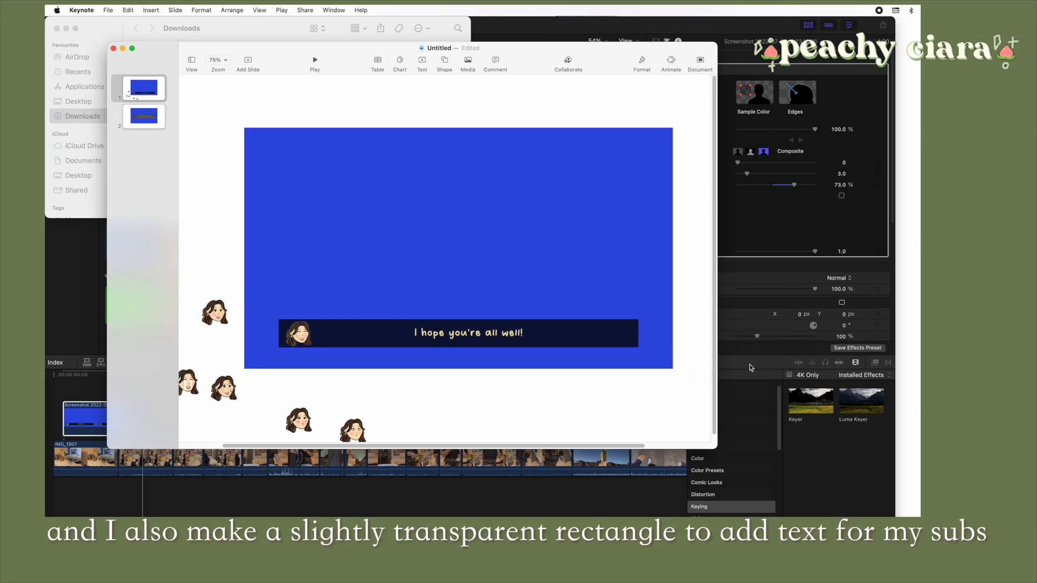
left_click(755, 363)
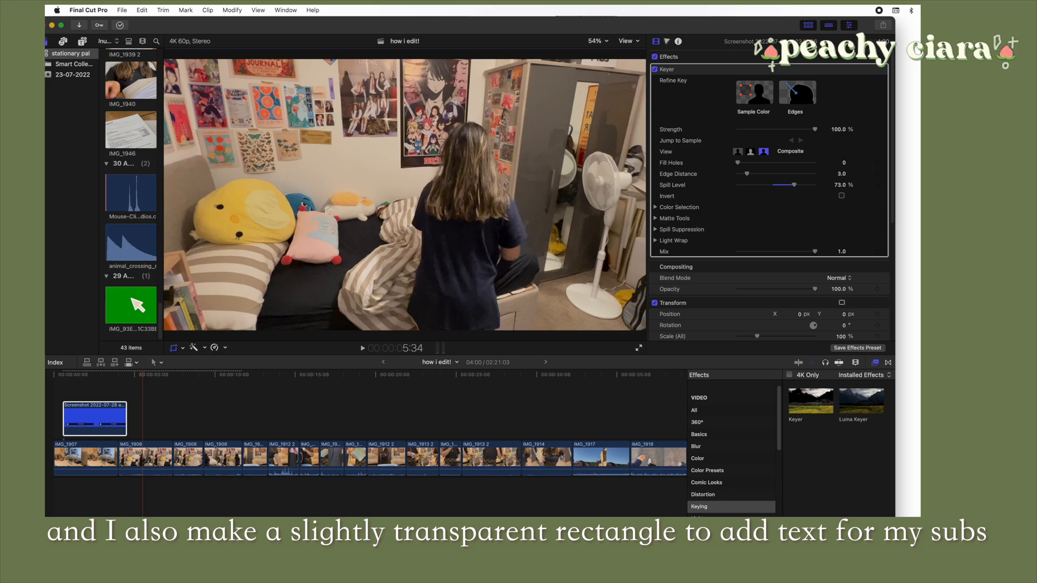
left_click_drag(495, 406, 109, 419)
left_click_drag(206, 426, 143, 417)
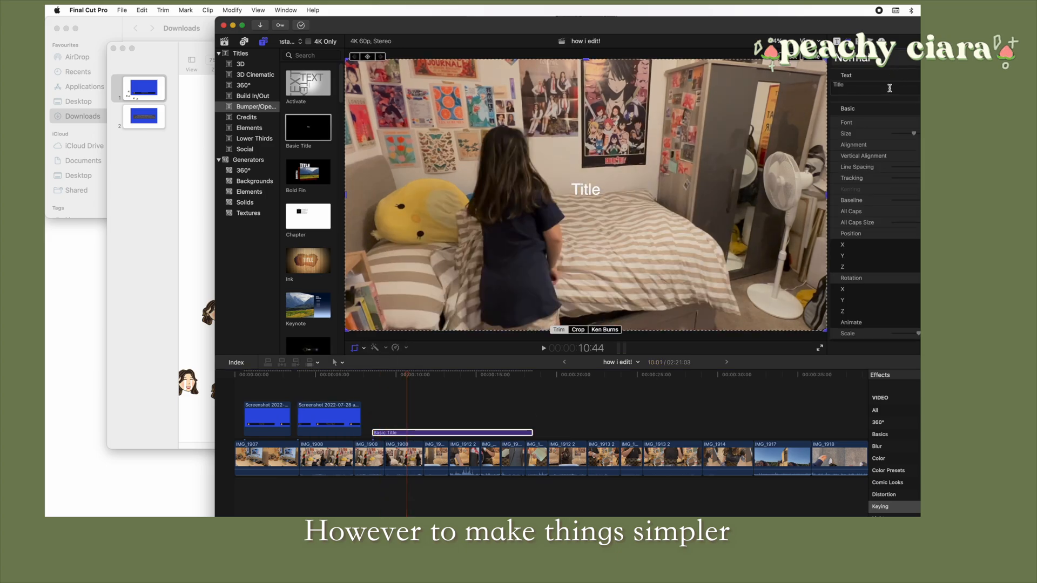
Set the Basic Title's text to "welcome back to another vlog!" and apply the omg text style
type("werl")
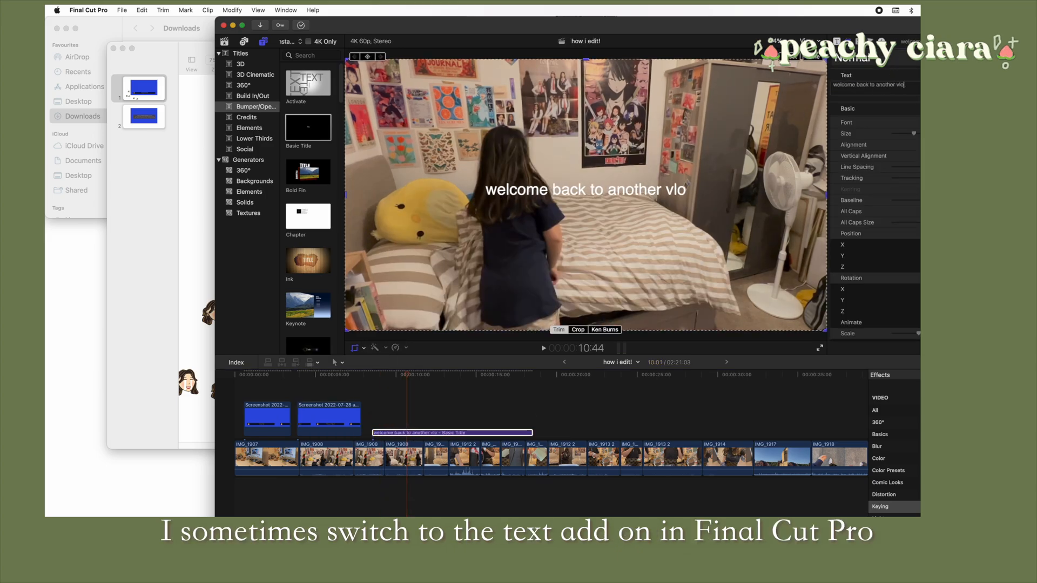
left_click(891, 58)
left_click(890, 144)
left_click(892, 60)
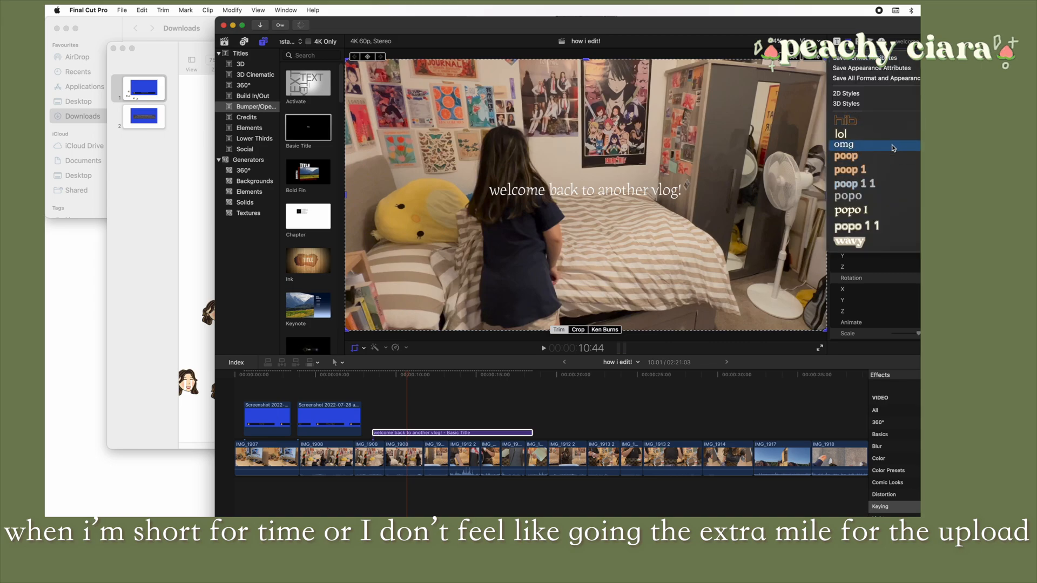
left_click(894, 146)
Move the title text down to the bottom centre of the frame and shorten the title clip from its end
left_click_drag(590, 196, 590, 315)
left_click_drag(532, 432, 463, 433)
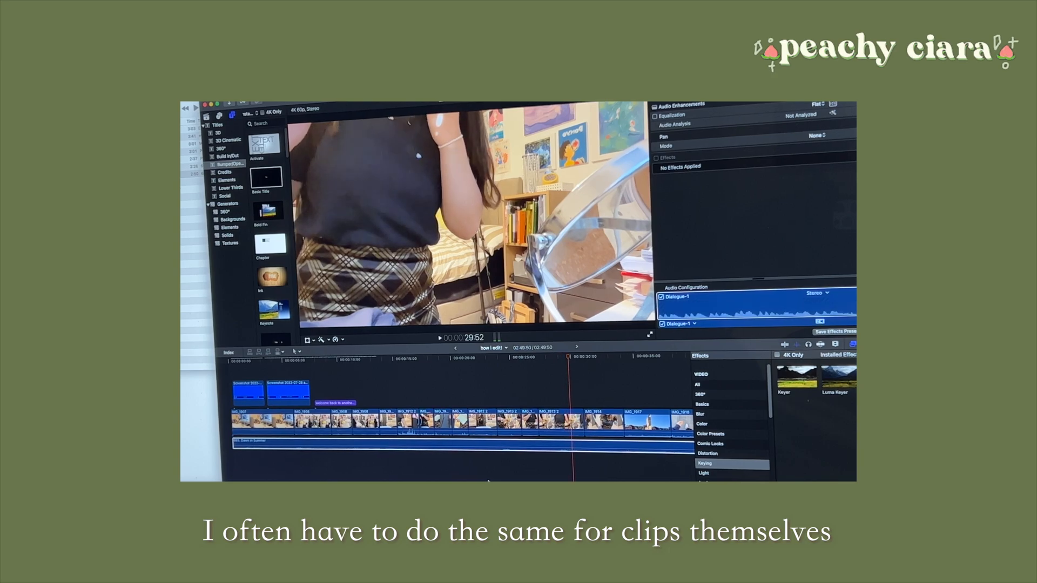
Split the "Dawn in Summer" music clip near the start of IMG_1914 and select the part after the cut
left_click(586, 447)
key("a")
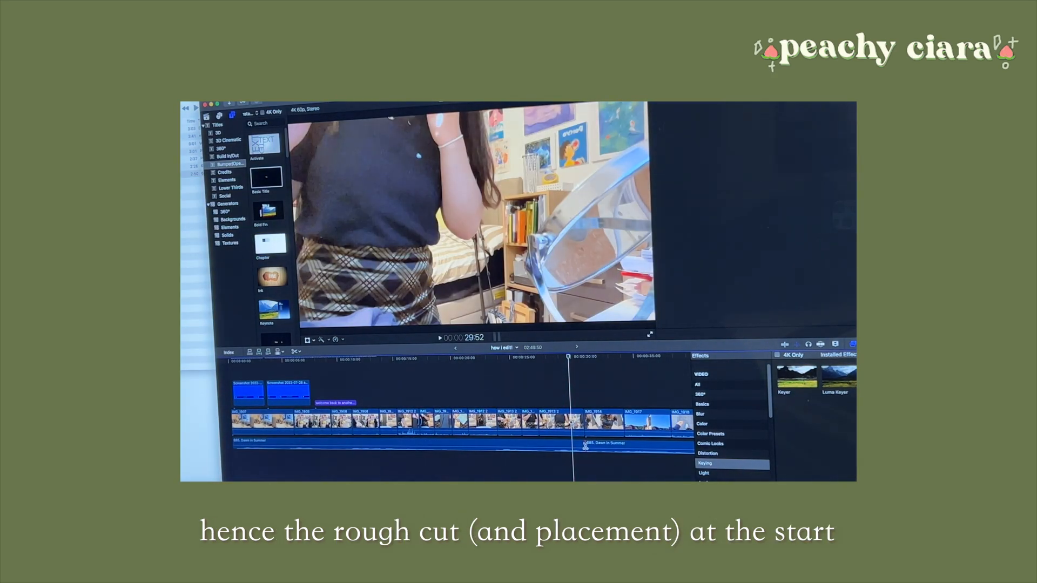
left_click(605, 442)
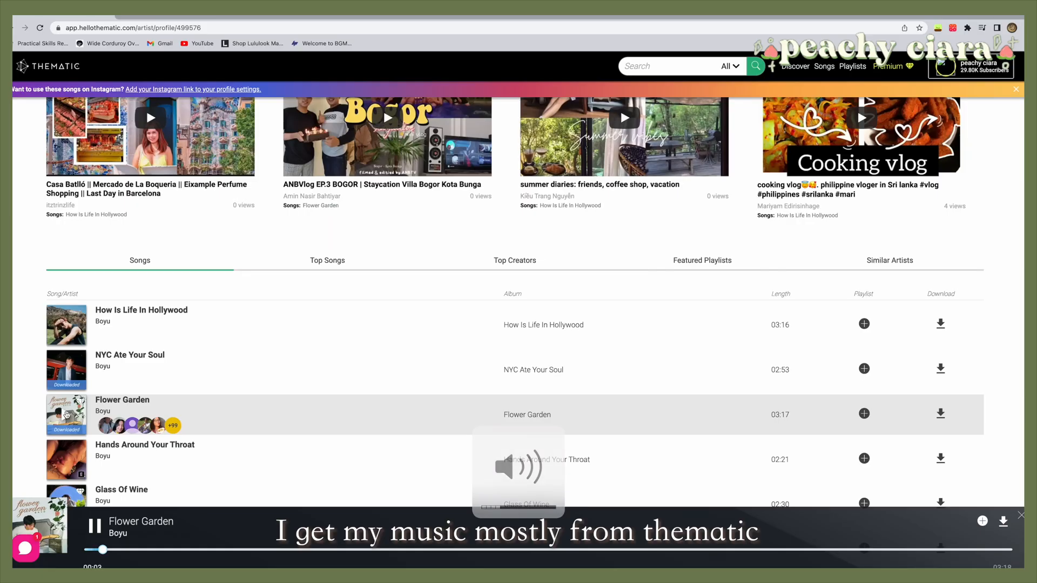
Browse Boyu's songs on Thematic, download "Flower Garden" and dismiss the licence link dialog
scroll(140, 463, "down", 3)
scroll(140, 463, "up", 3)
scroll(140, 463, "down", 3)
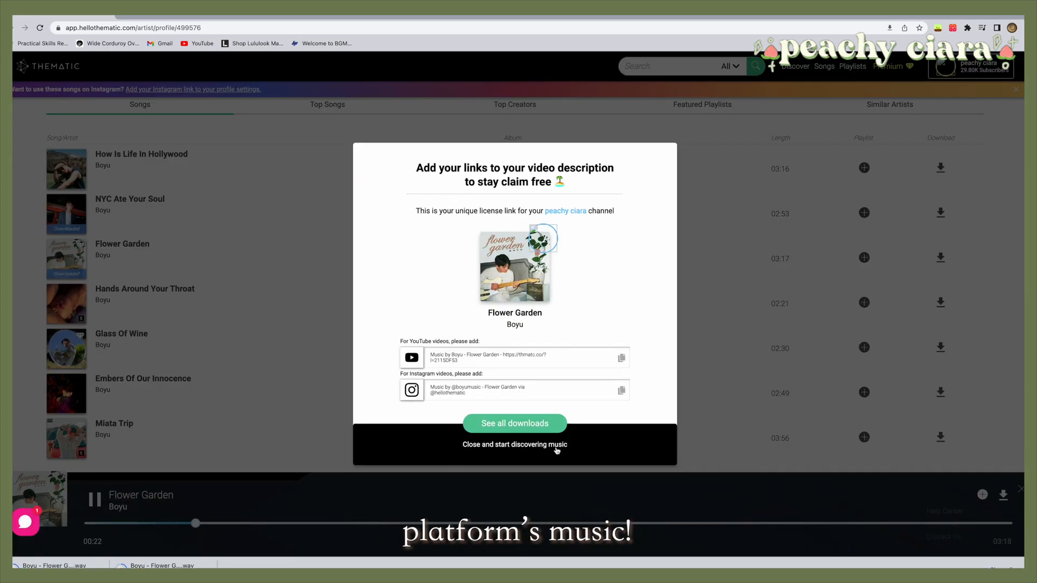
left_click(557, 450)
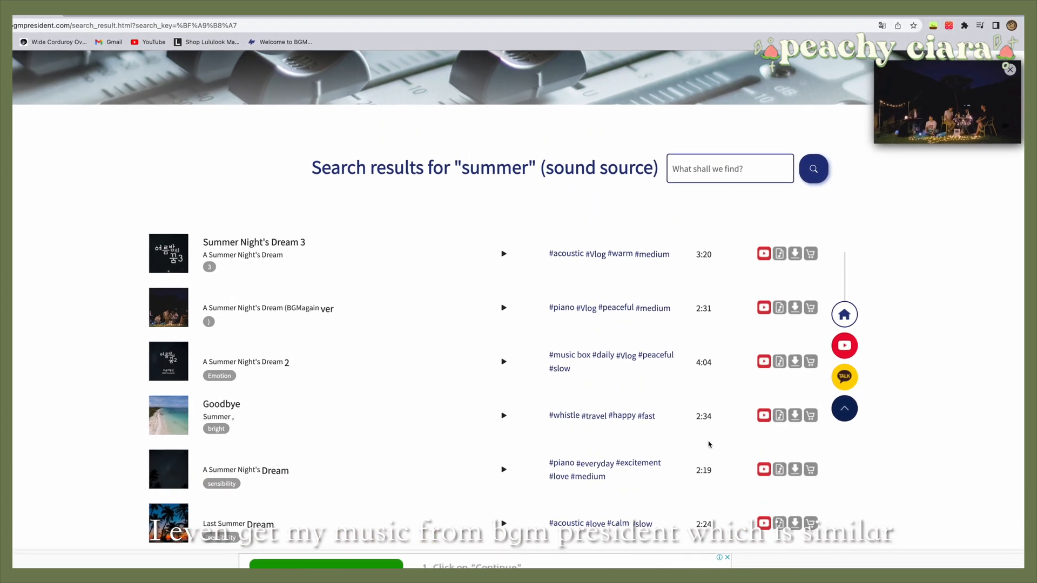
Look over the BGM President search results for "summer"
scroll(710, 443, "up", 4)
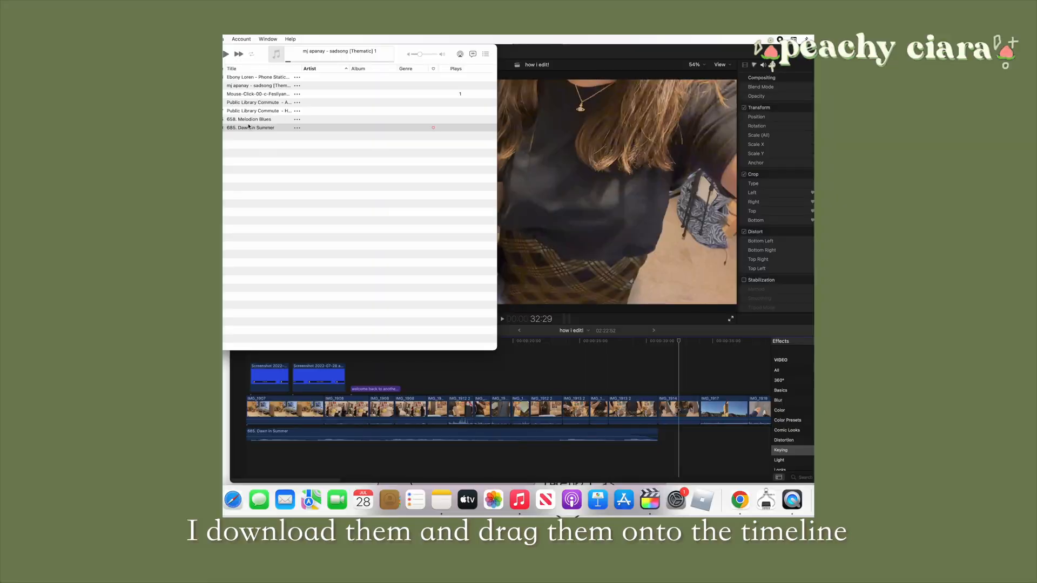
Add the "Ebony Loren - Phone Static [Thematic]" track to the Final Cut Pro timeline, slightly overlapping the end of "Dawn in Summer"
left_click_drag(249, 119, 249, 121)
left_click_drag(249, 79, 655, 451)
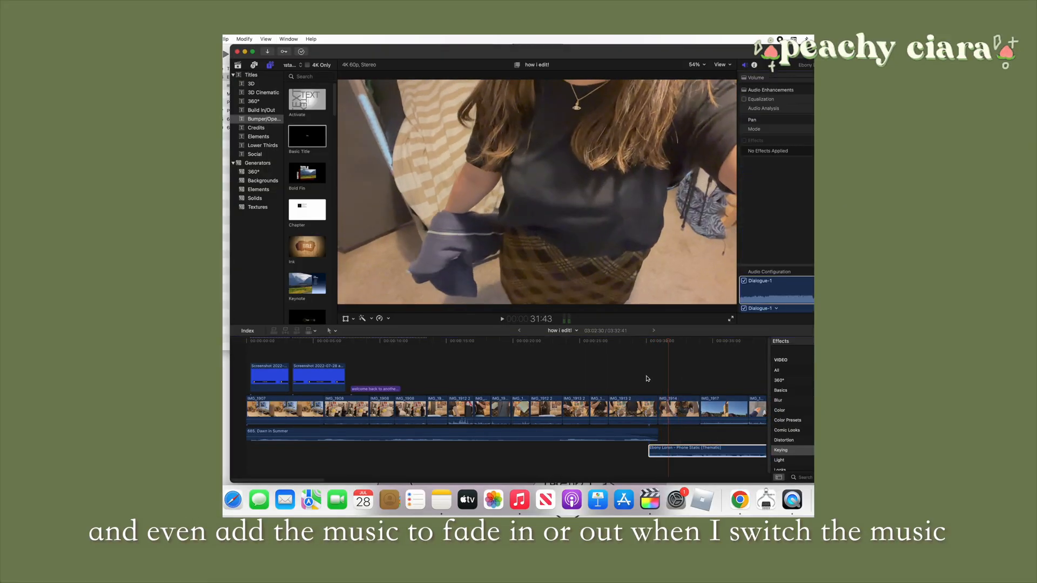
Play back the timeline across the change from "Dawn in Summer" to "Phone Static" near IMG_1914
left_click(651, 377)
key("space")
left_click_drag(322, 480, 368, 481)
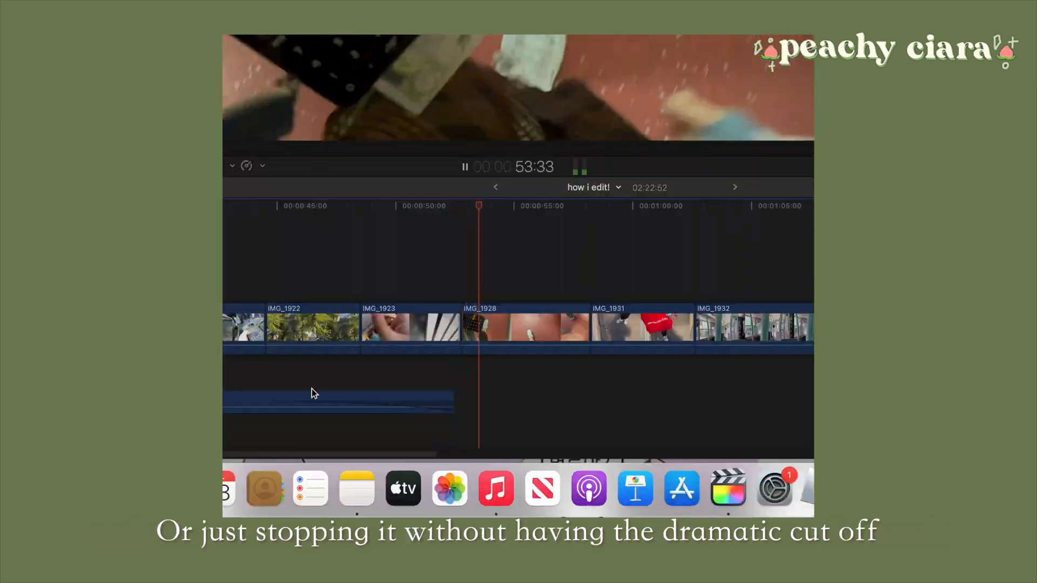
key("space")
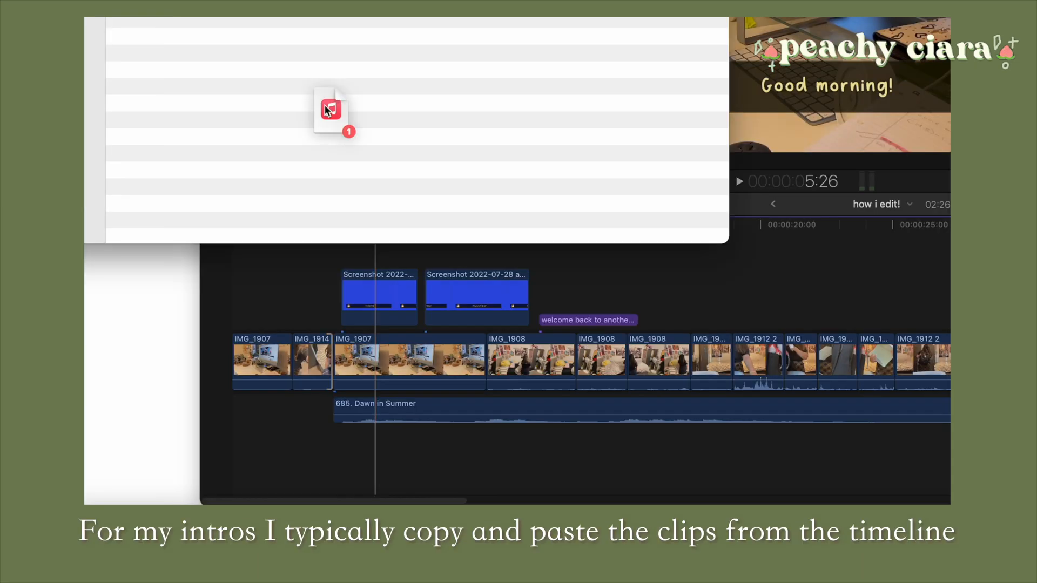
Add the "Citrus Avenue - Espresso Sun [Thematic]" track beneath the intro clips at the start of the timeline and split it with the Blade tool
left_click_drag(331, 108, 238, 472)
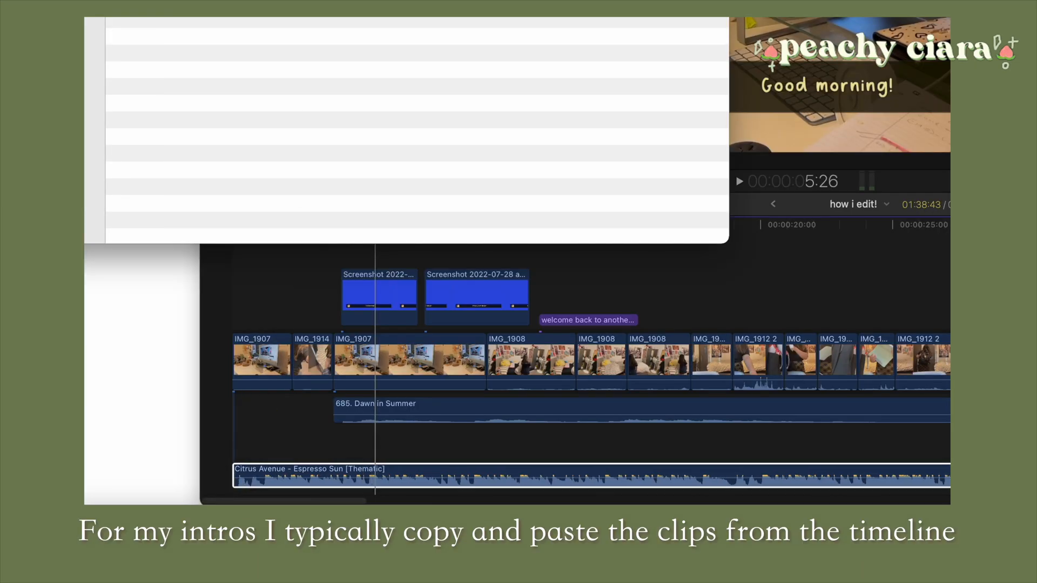
scroll(383, 484, "left", 8)
key("b")
left_click(950, 436)
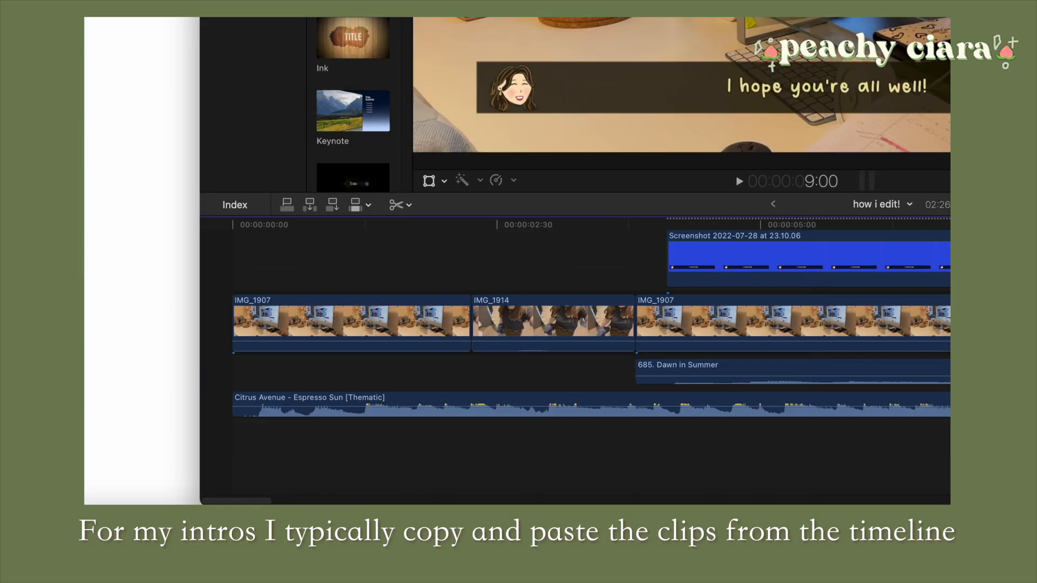
Trim the copied intro clips at the start of the timeline into short montage cuts that match the beat of "Espresso Sun"
key("a")
left_click(218, 269)
key("space")
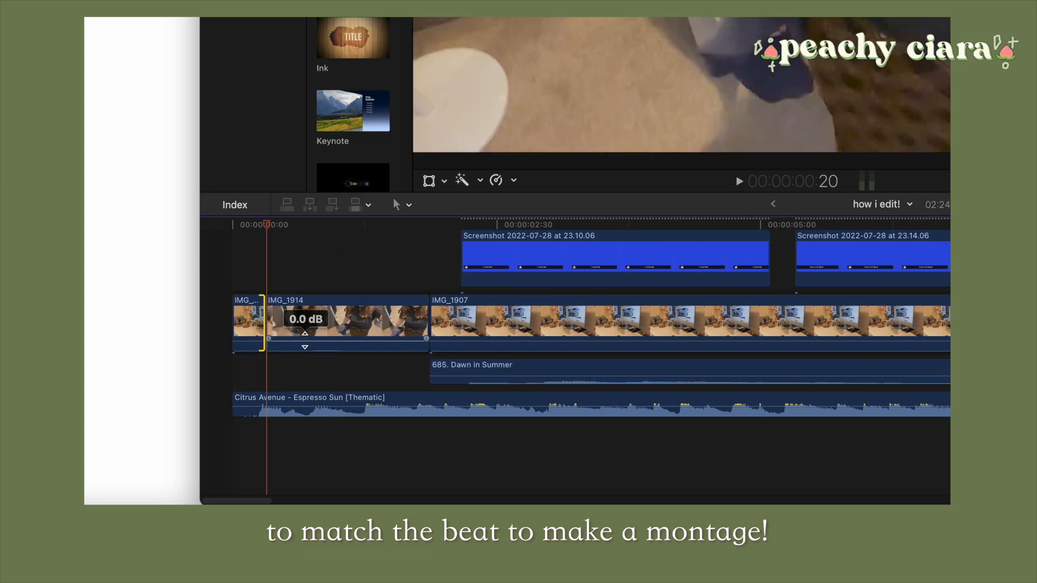
left_click_drag(308, 327, 415, 331)
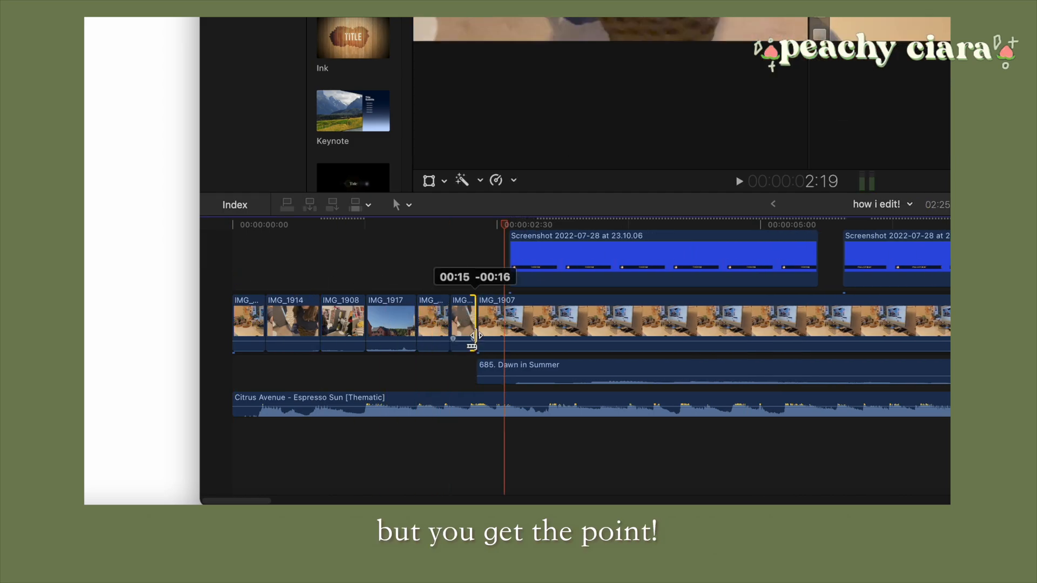
left_click(461, 226)
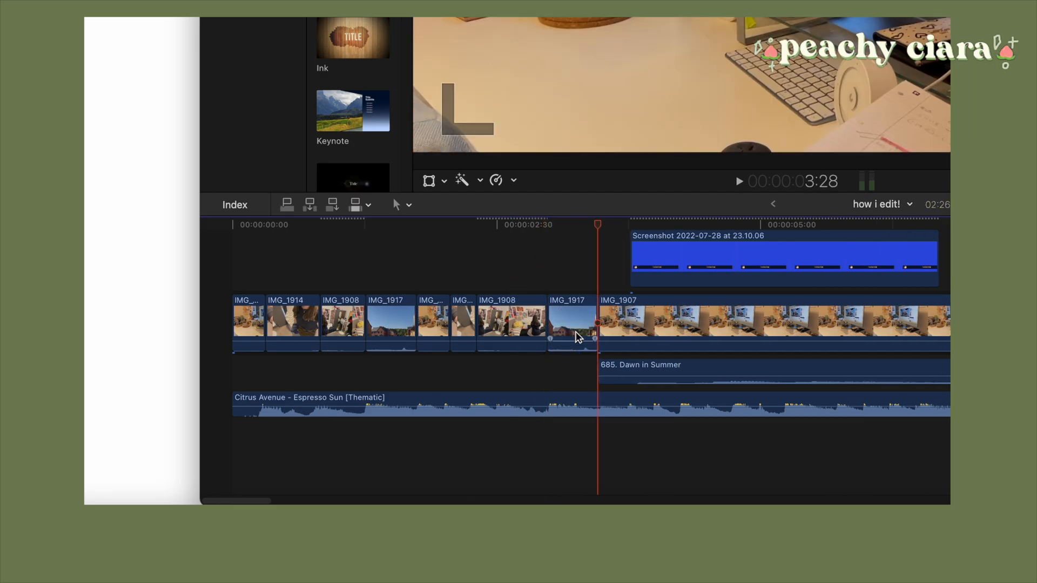
left_click(593, 315)
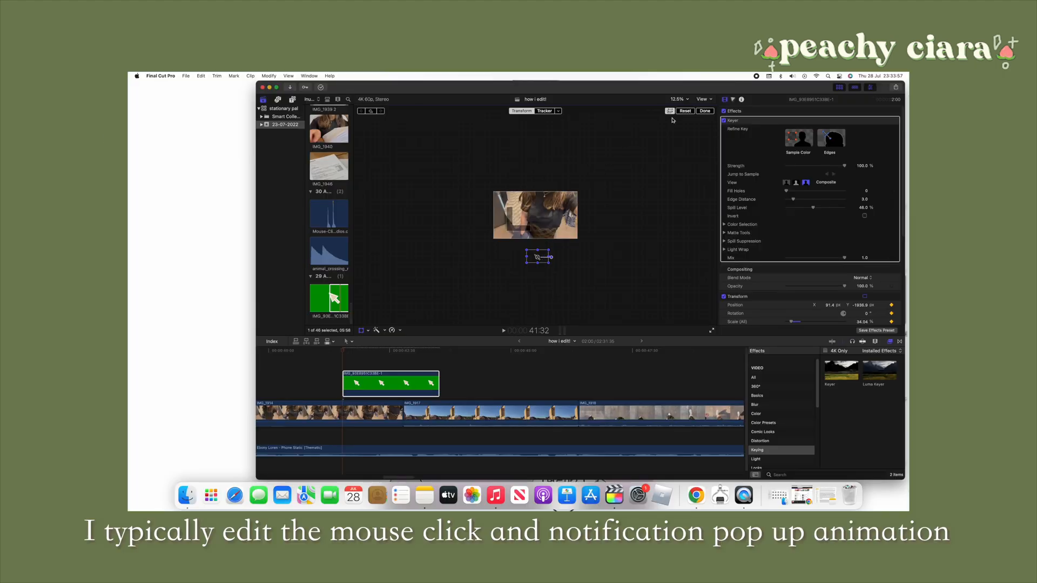
Animate the green-screen cursor clip up from below the frame with Transform position keyframes and trim its end to 01:48
left_click(685, 133)
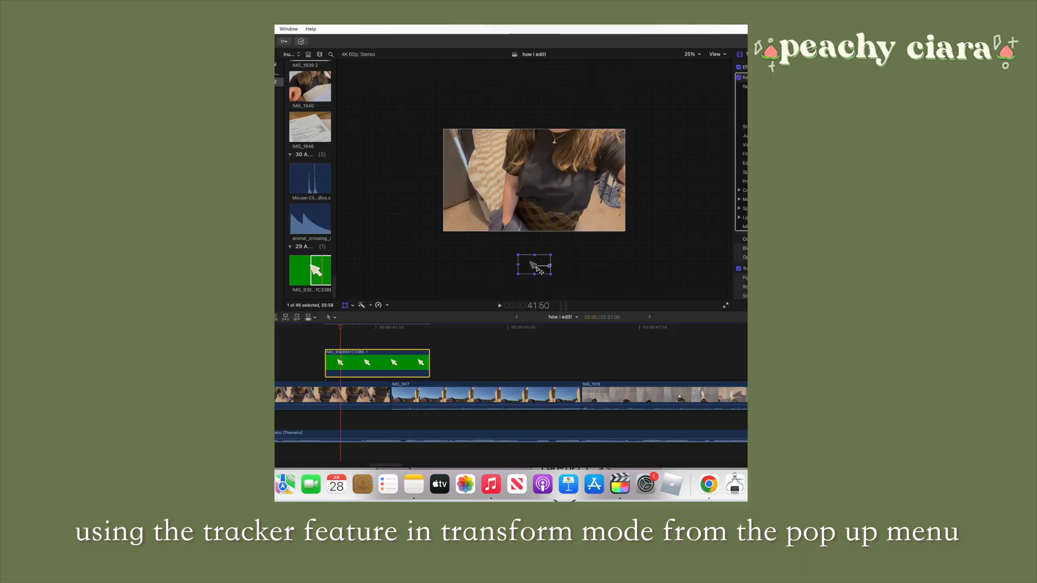
left_click_drag(534, 265, 523, 247)
key("Right")
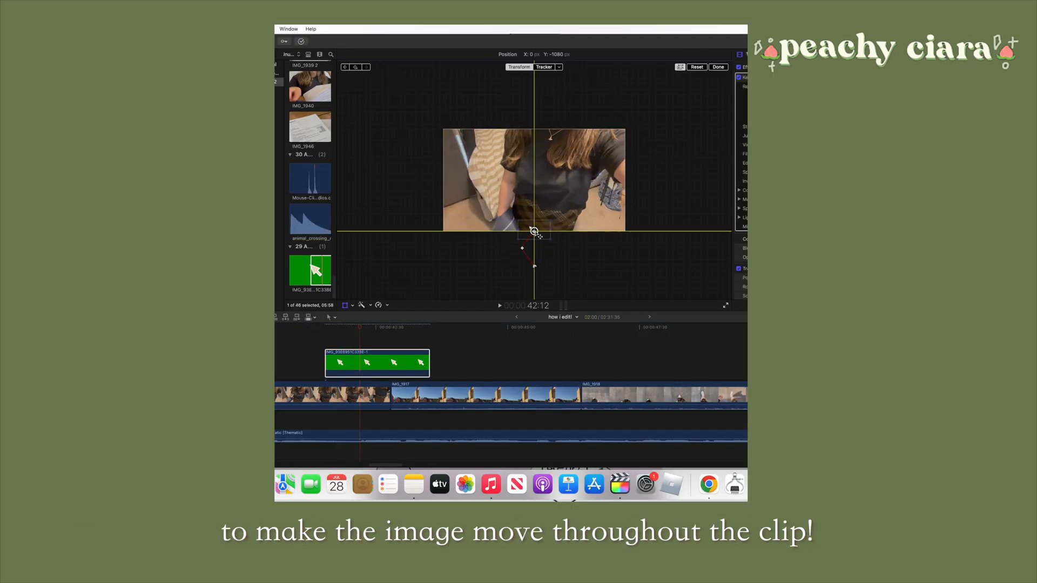
left_click_drag(362, 329, 372, 329)
left_click_drag(534, 231, 548, 206)
left_click_drag(373, 329, 408, 328)
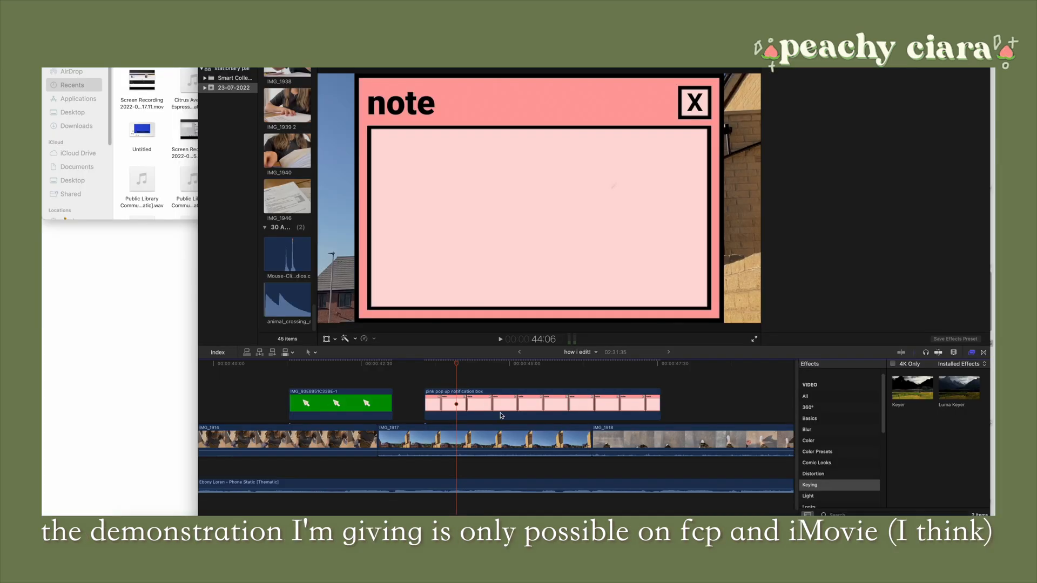
left_click(506, 405)
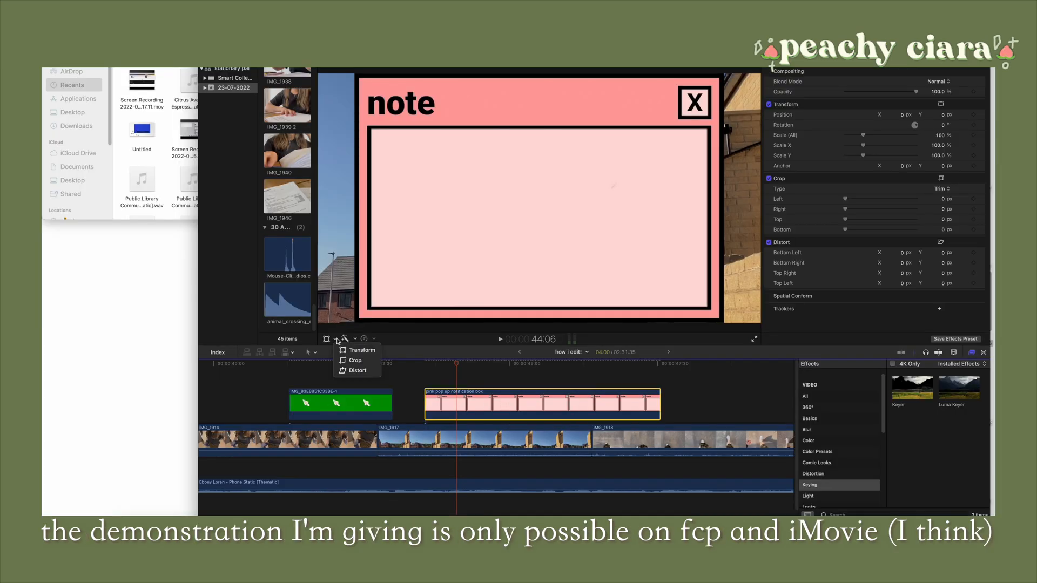
Use Transform to shrink the pink notification box clip to 15.64% and move it toward the lower right of the picture's centre
left_click(359, 350)
left_click_drag(726, 325, 567, 215)
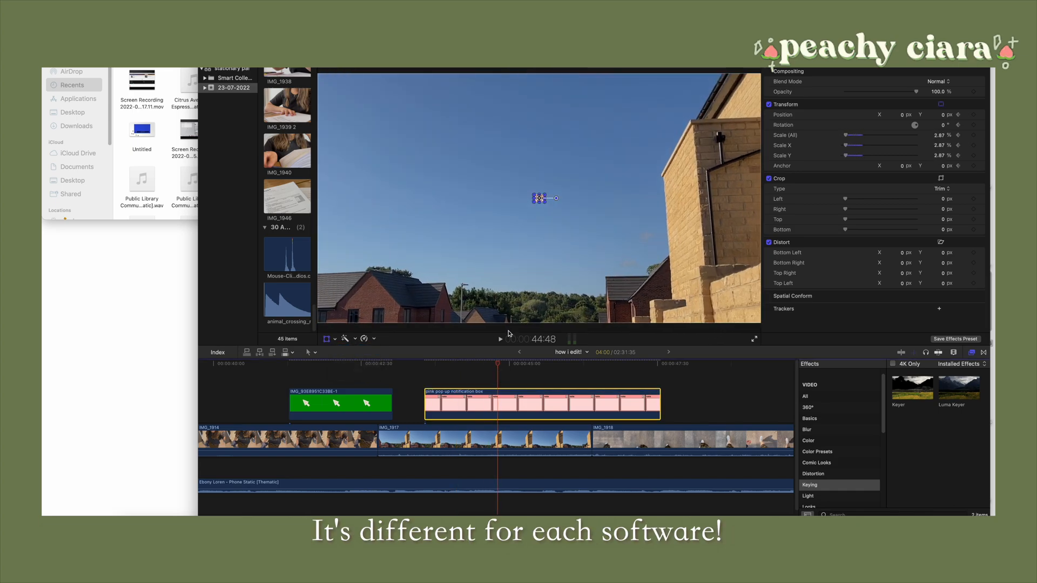
left_click_drag(538, 197, 611, 247)
left_click(502, 363)
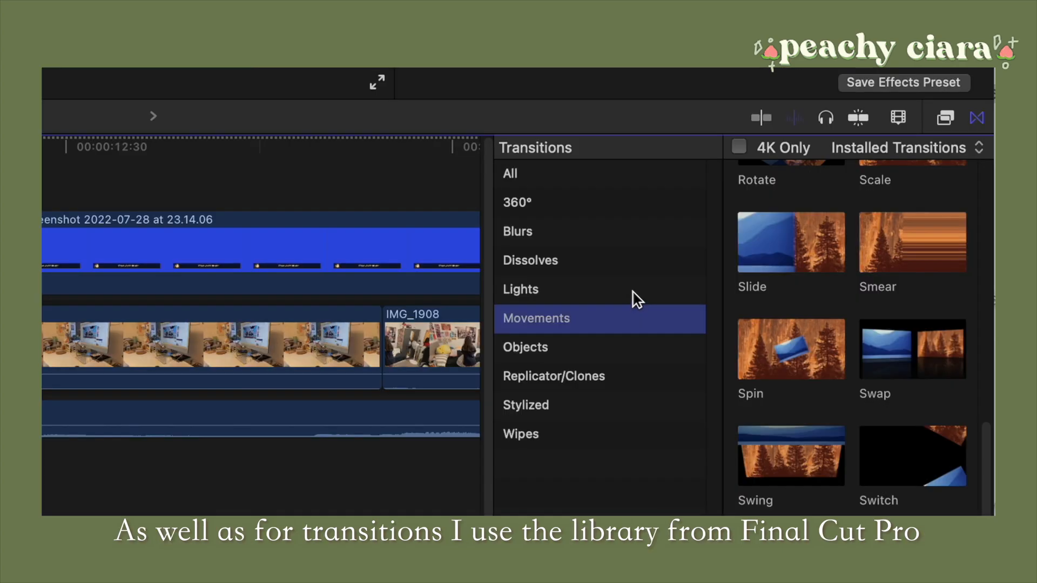
Look through the installed transitions, including the Lights, Objects, Replicator/Clones and Blurs categories and the full list
left_click(633, 291)
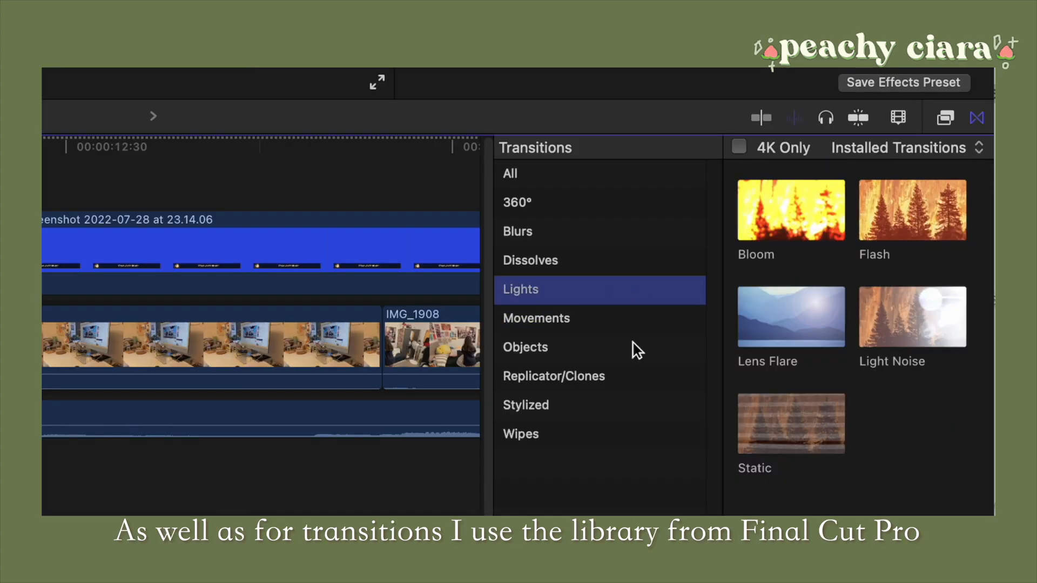
left_click(631, 350)
left_click(637, 378)
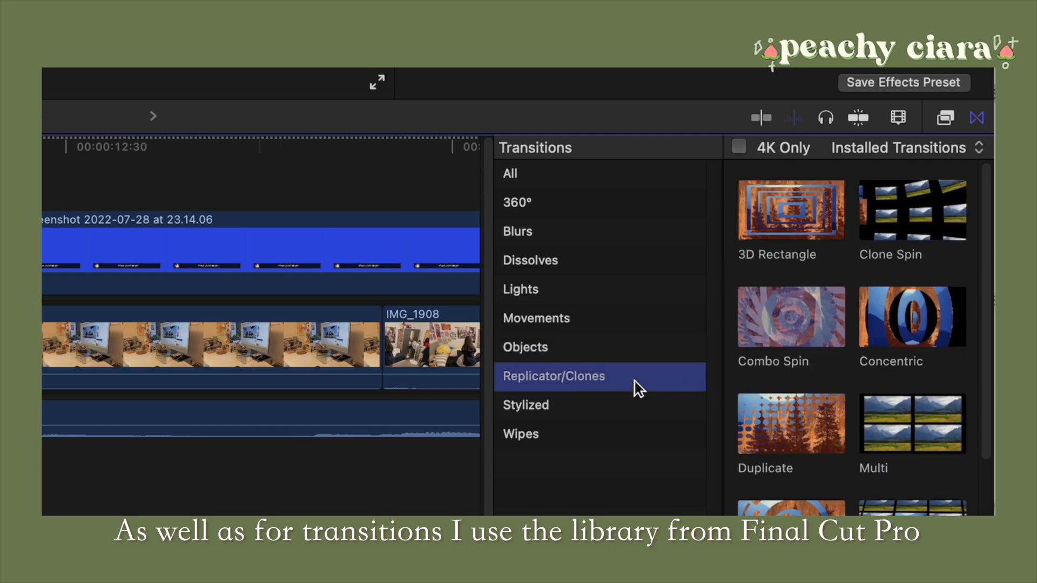
left_click(624, 232)
left_click(633, 174)
scroll(859, 331, "down", 5)
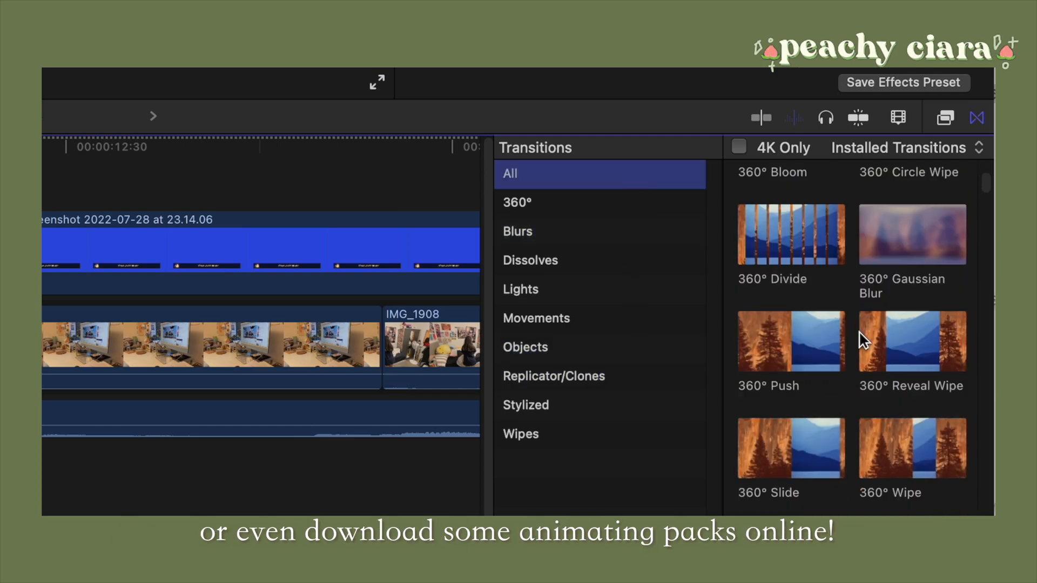
scroll(858, 331, "down", 5)
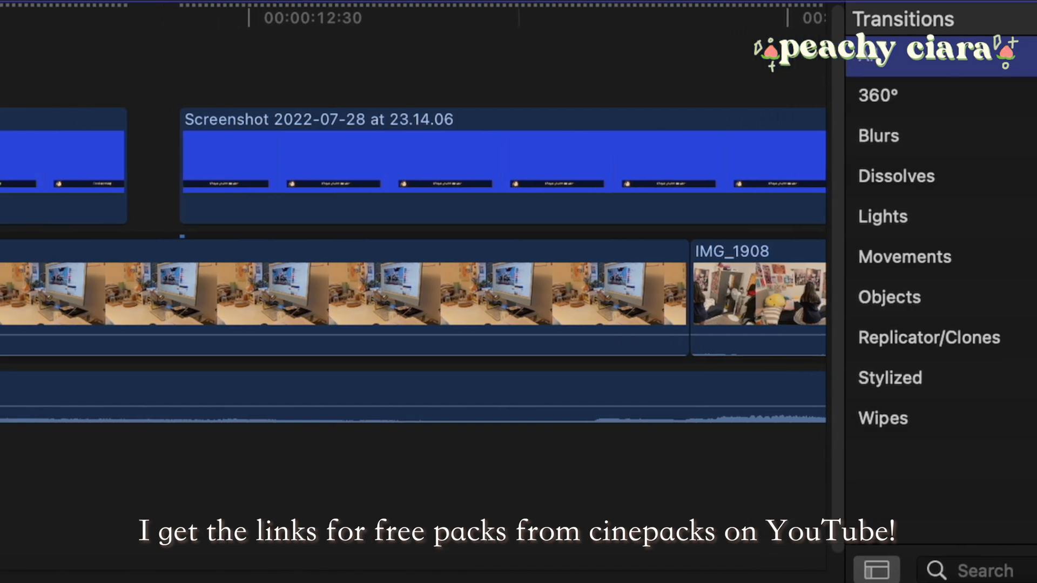
Add a transition between the last intro montage clip and the long IMG_1907 clip, and play it back
left_click_drag(1035, 305, 319, 312)
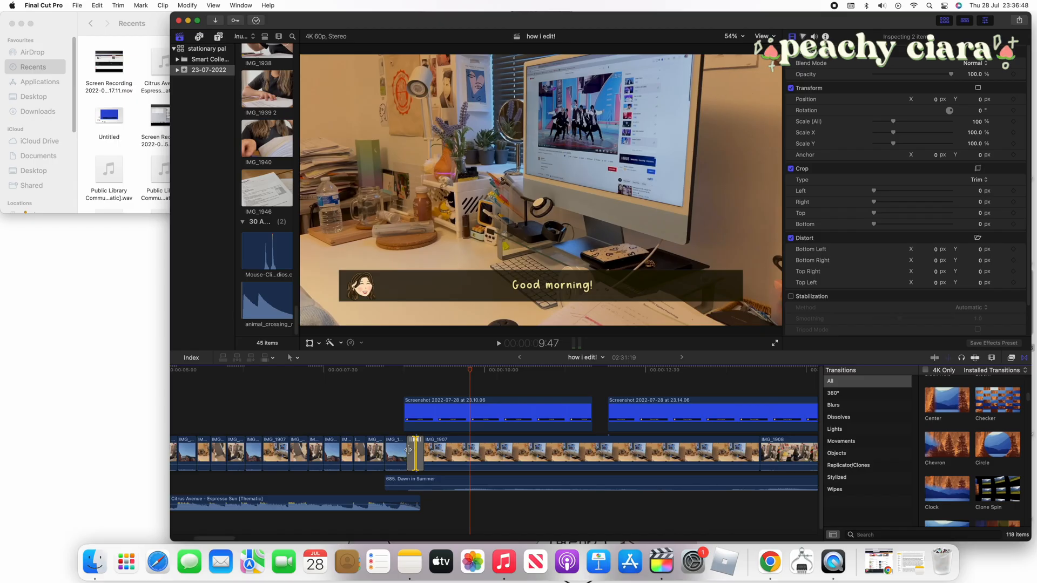
mouse_move(408, 451)
left_mouse_down()
mouse_move(395, 450)
mouse_move(415, 440)
mouse_move(401, 435)
left_mouse_up()
left_click(389, 424)
key("space")
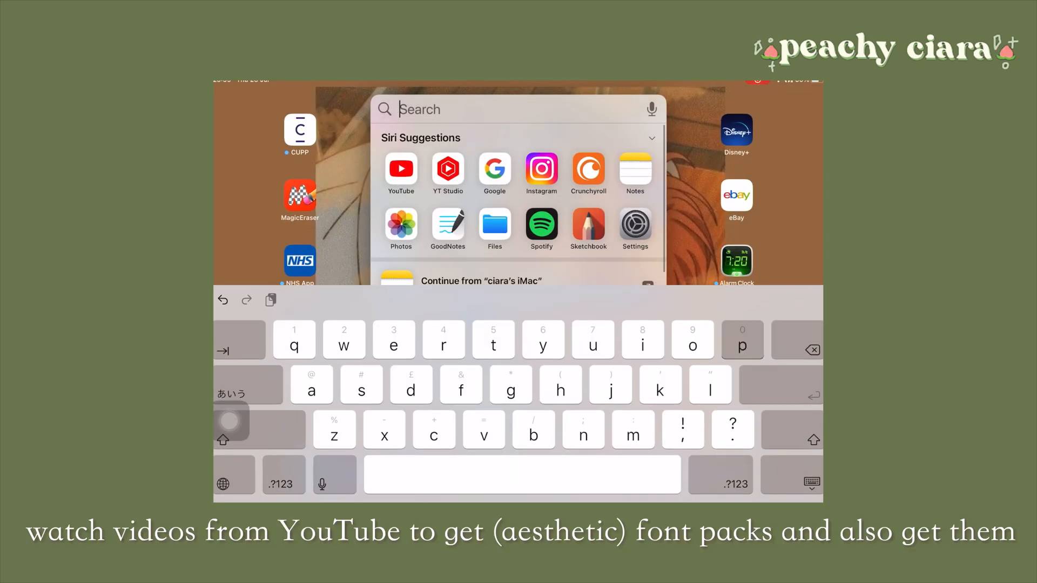
Switch to Pinterest on the iPad and search for "aesthetic fonts"
type("pin")
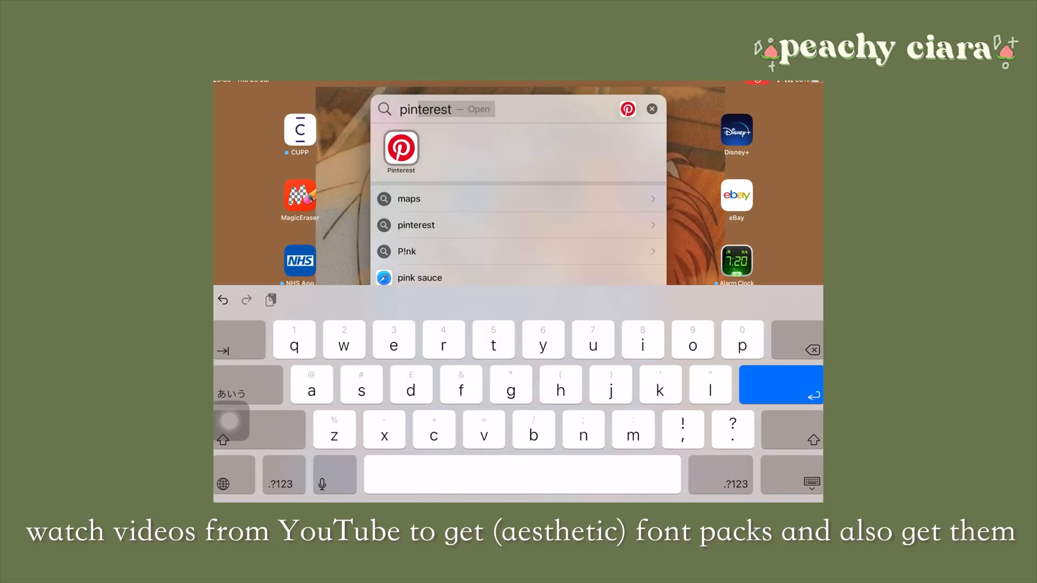
key("Return")
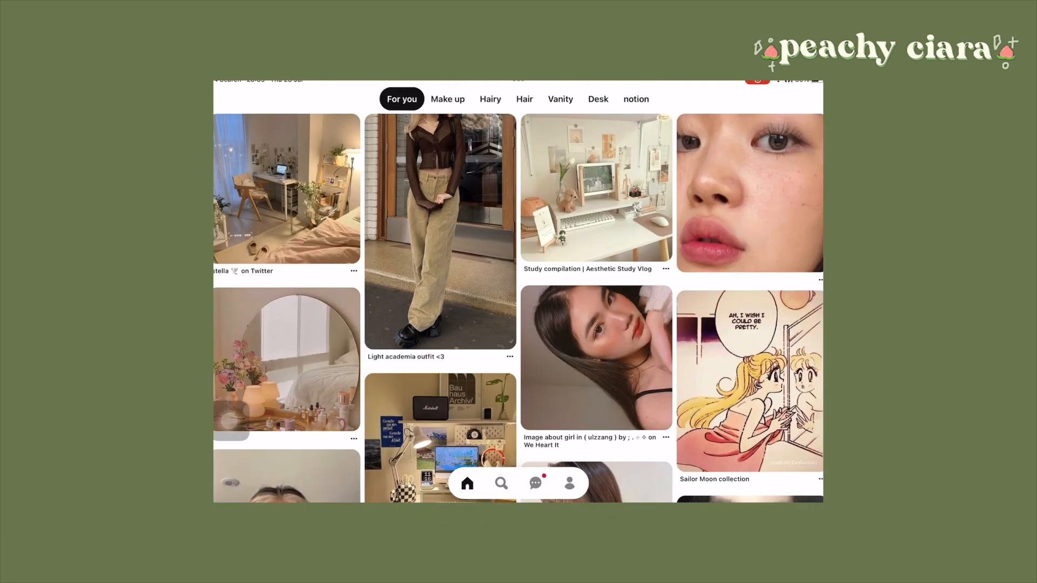
left_click(502, 483)
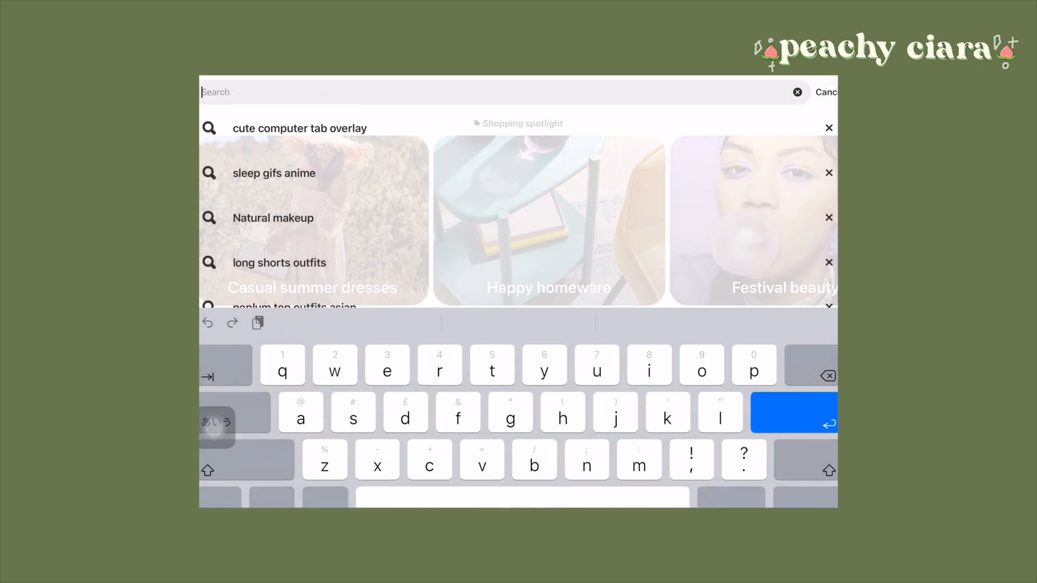
type("aesthetic fon")
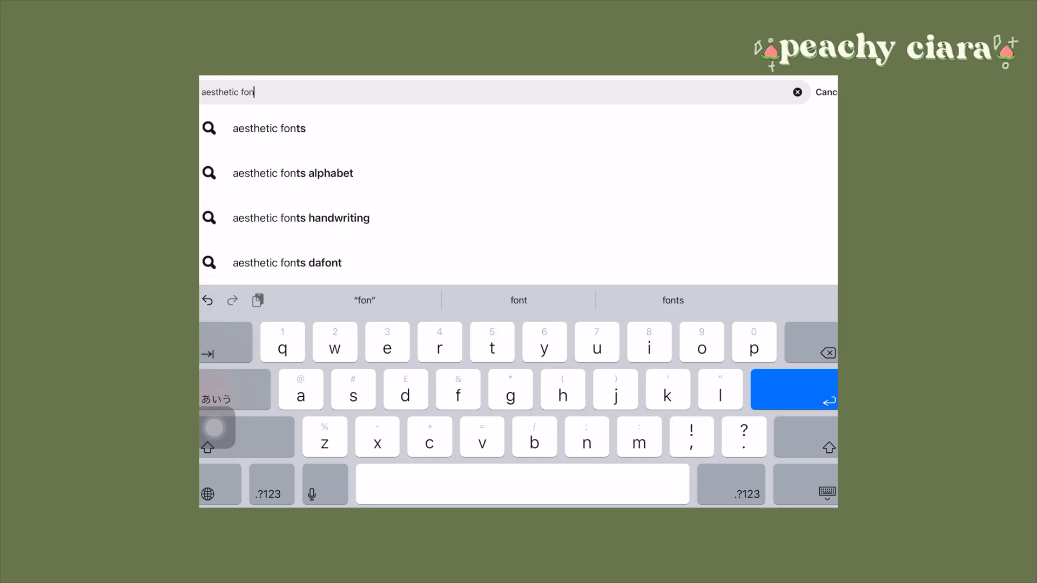
left_click(269, 128)
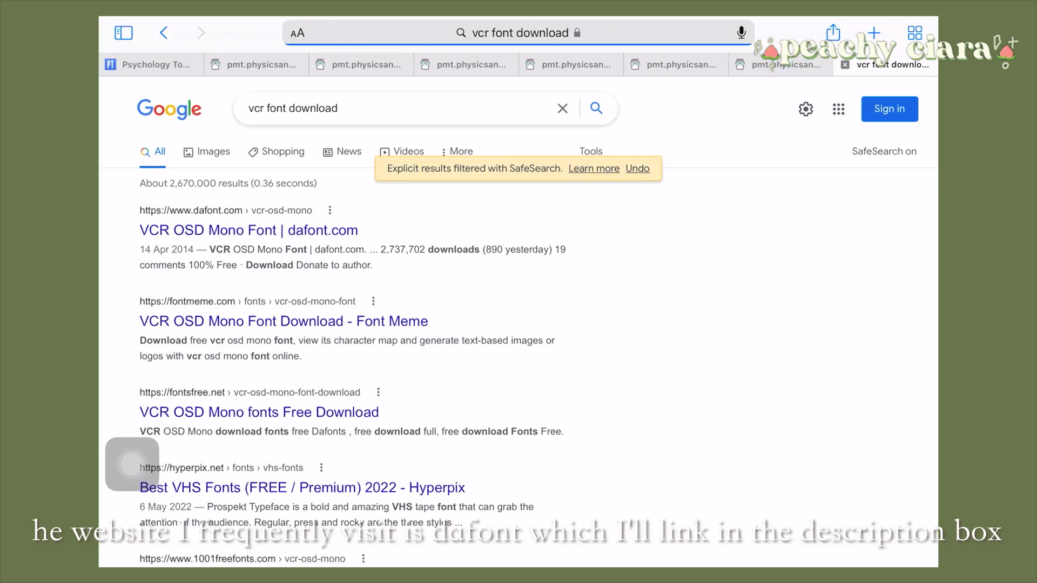
Download vcr_osd_mono.zip from the VCR OSD Mono page on dafont.com, accepting the site's data consent
left_click(249, 230)
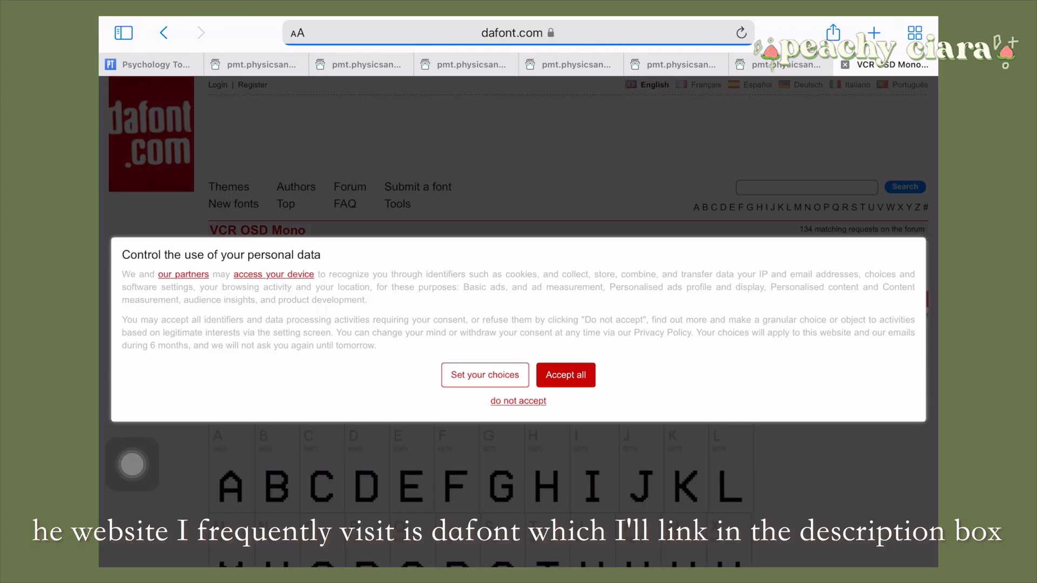
left_click(565, 375)
scroll(518, 324, "down", 4)
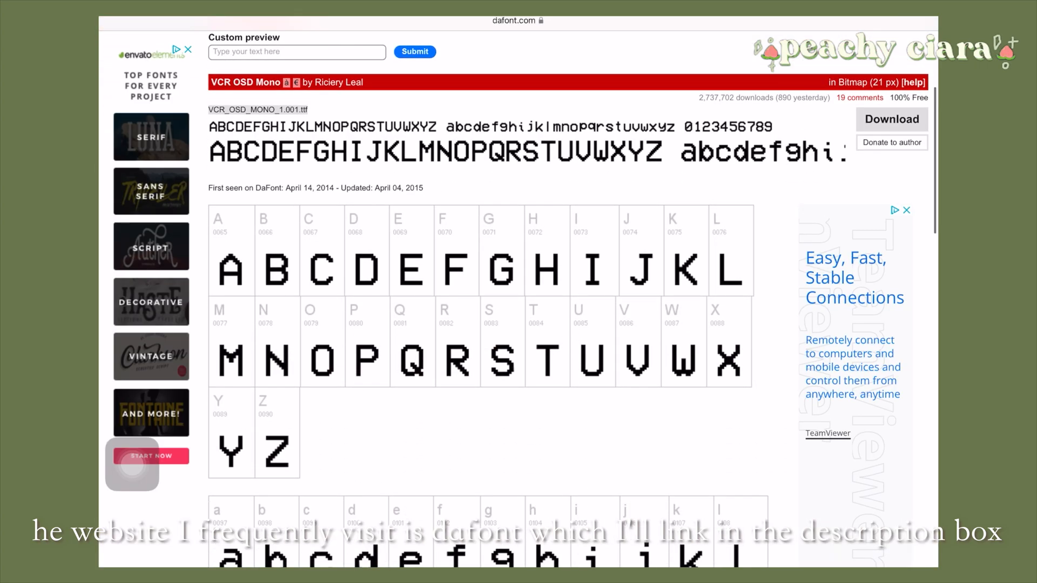
scroll(519, 324, "down", 4)
scroll(518, 324, "up", 7)
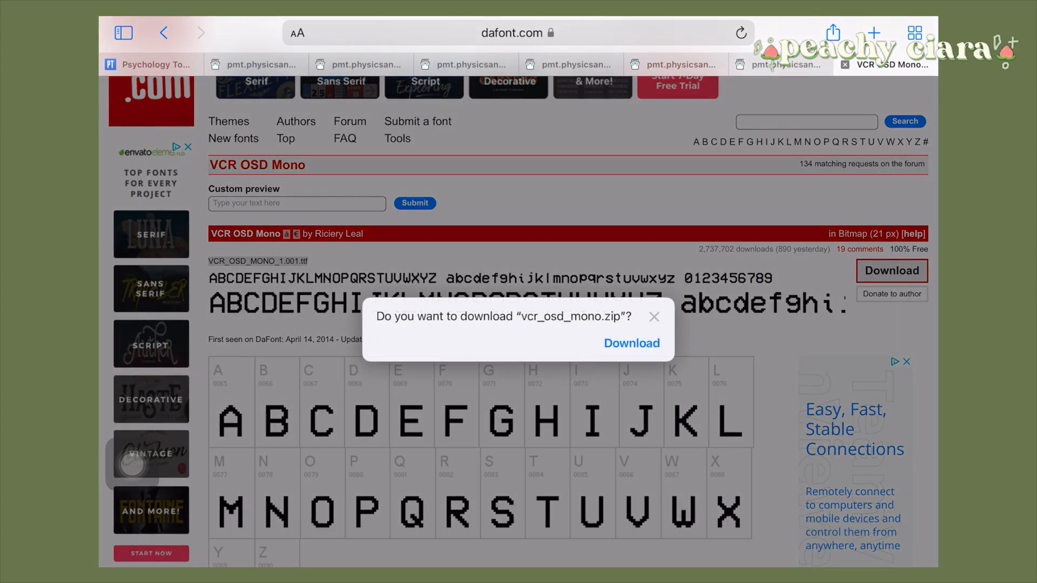
key("Return")
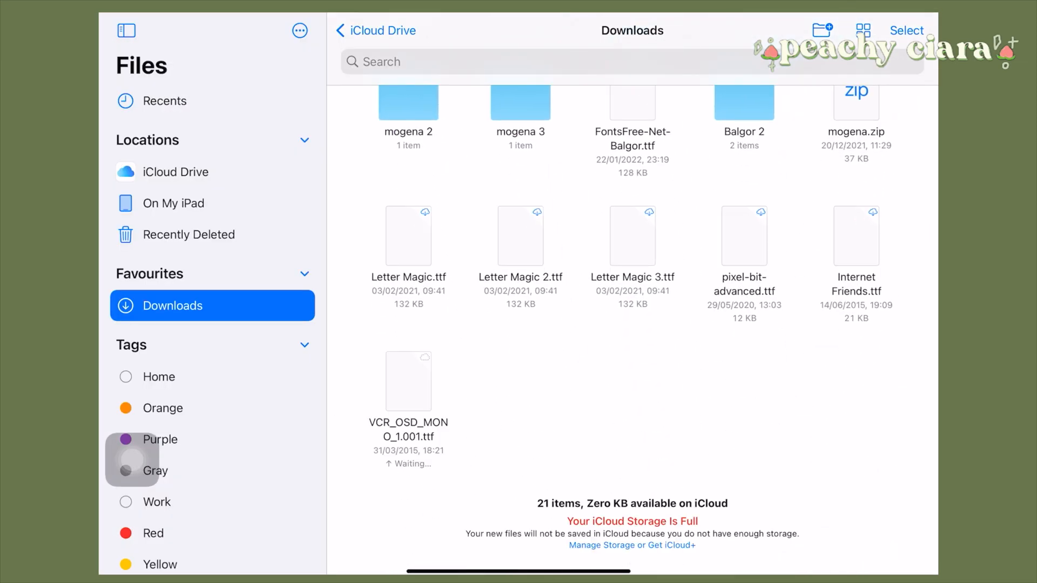
Locate the VCR_OSD_MONO font file in the iPad's Downloads and finish installing the VCR OSD Mono Regular profile
scroll(632, 325, "up", 3)
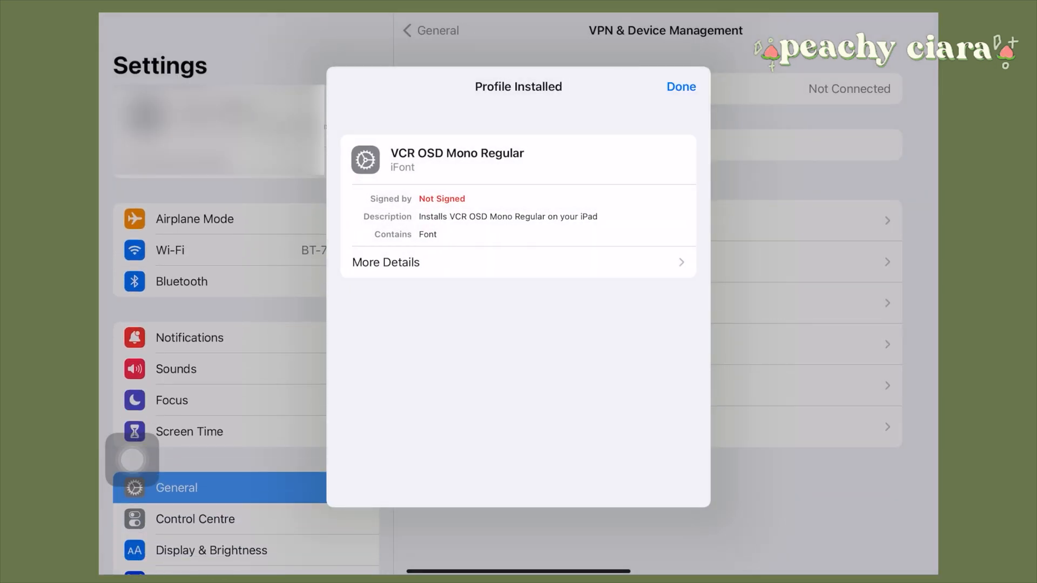
left_click(681, 87)
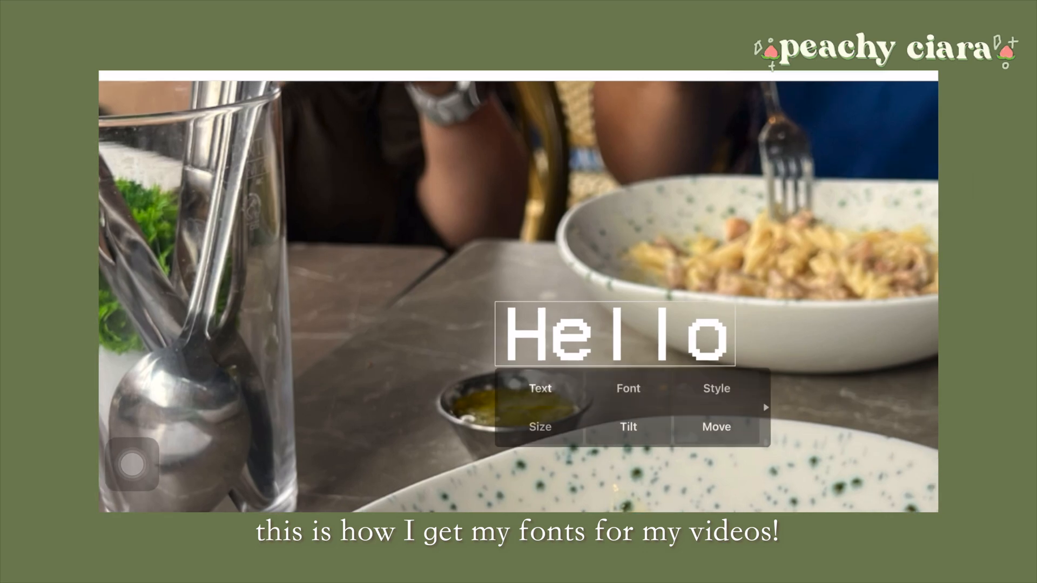
left_click(709, 195)
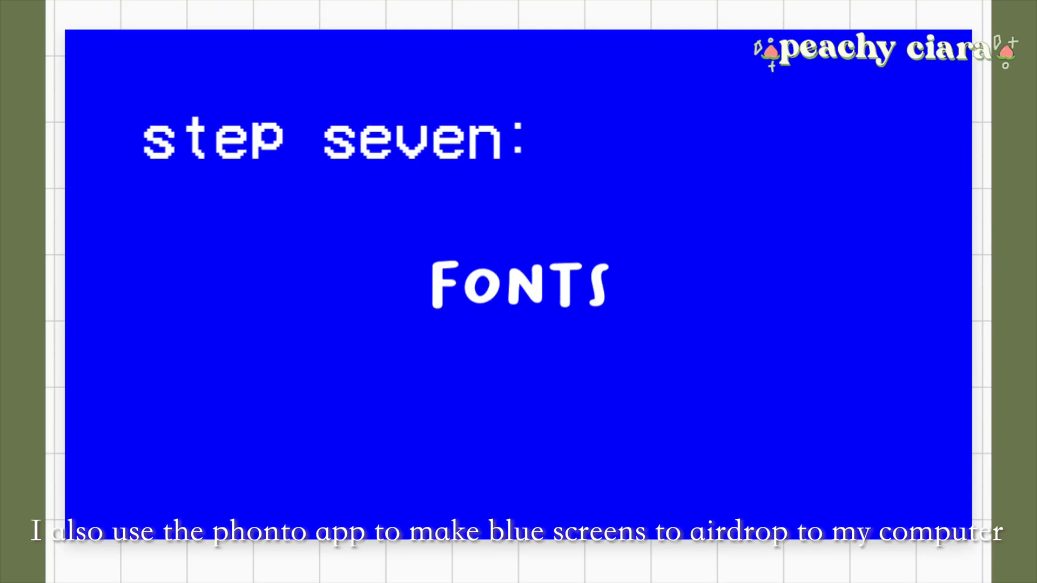